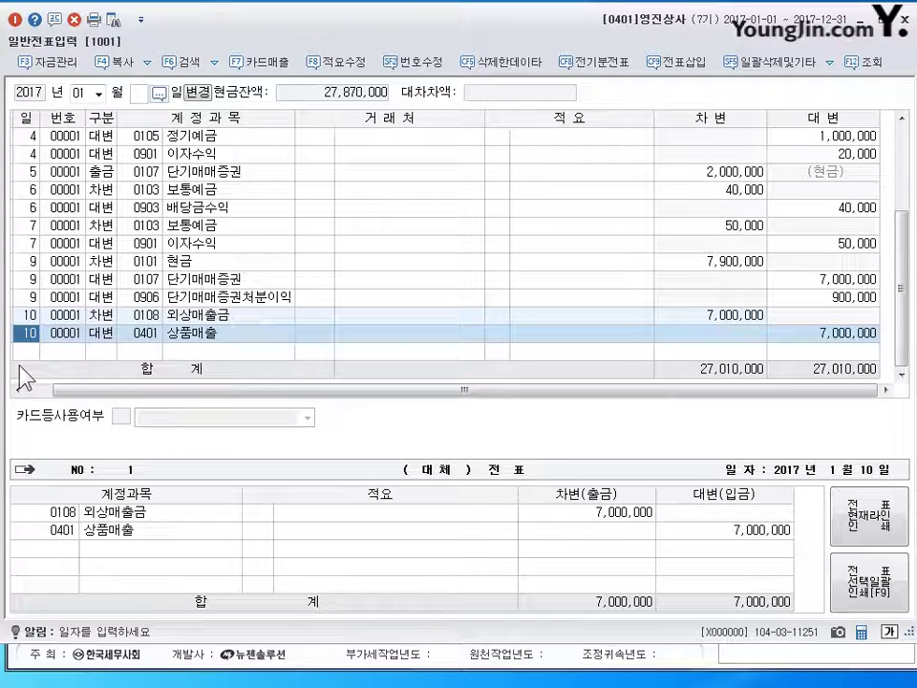
Move from the 1/10 voucher up to the 외상매출금 line's customer cell
{"action": "key", "text": "Up"}
{"action": "key", "text": "Return"}
{"action": "key", "text": "Return"}
{"action": "key", "text": "Return"}
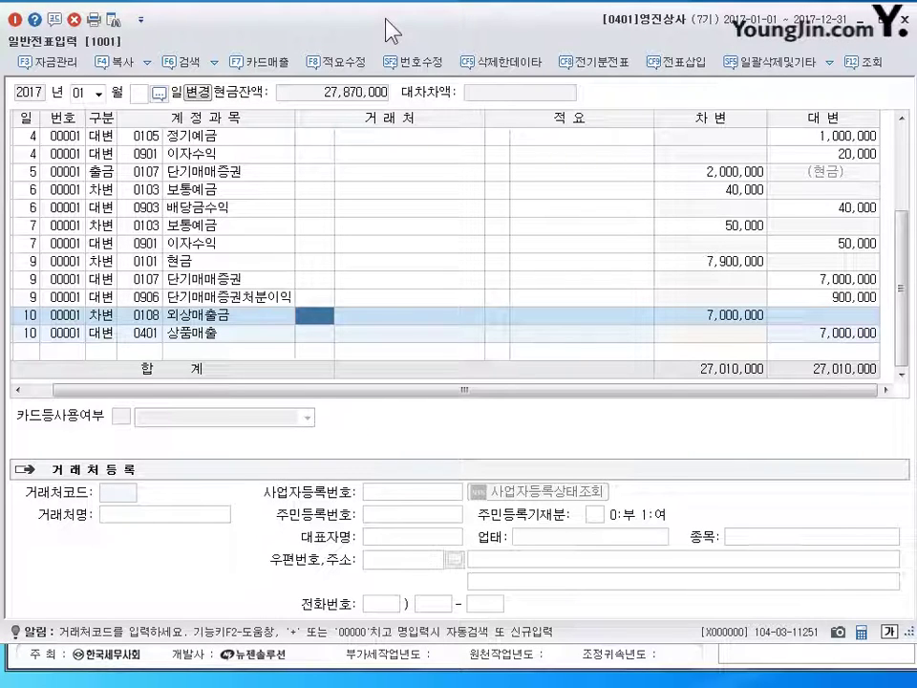
Reposition the journal window and open 거래처등록 from the module menu's 기초정보등록 group
{"action": "left_click_drag", "start_coordinate": [391, 30], "coordinate": [397, 171]}
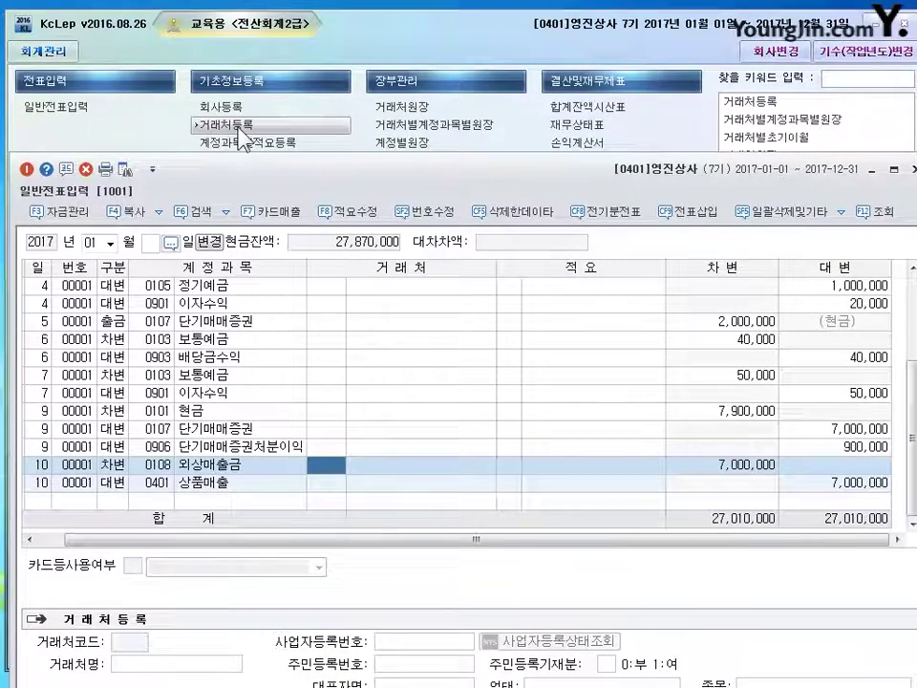
{"action": "left_click_drag", "start_coordinate": [396, 172], "coordinate": [380, 56]}
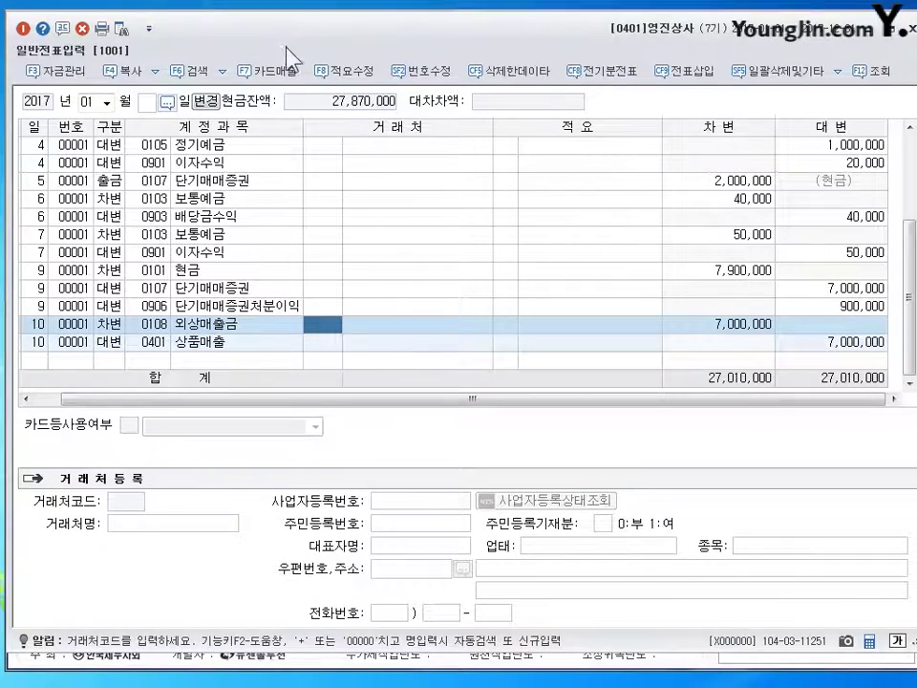
{"action": "mouse_move", "coordinate": [287, 55]}
{"action": "left_mouse_down"}
{"action": "mouse_move", "coordinate": [291, 158]}
{"action": "mouse_move", "coordinate": [297, 53]}
{"action": "left_mouse_up"}
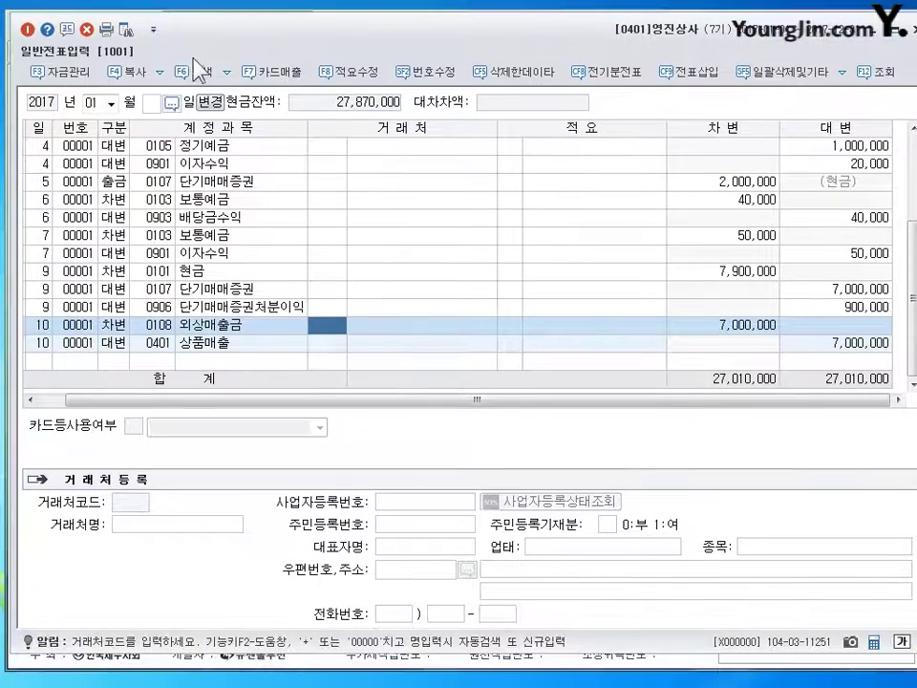
{"action": "left_click", "coordinate": [152, 29]}
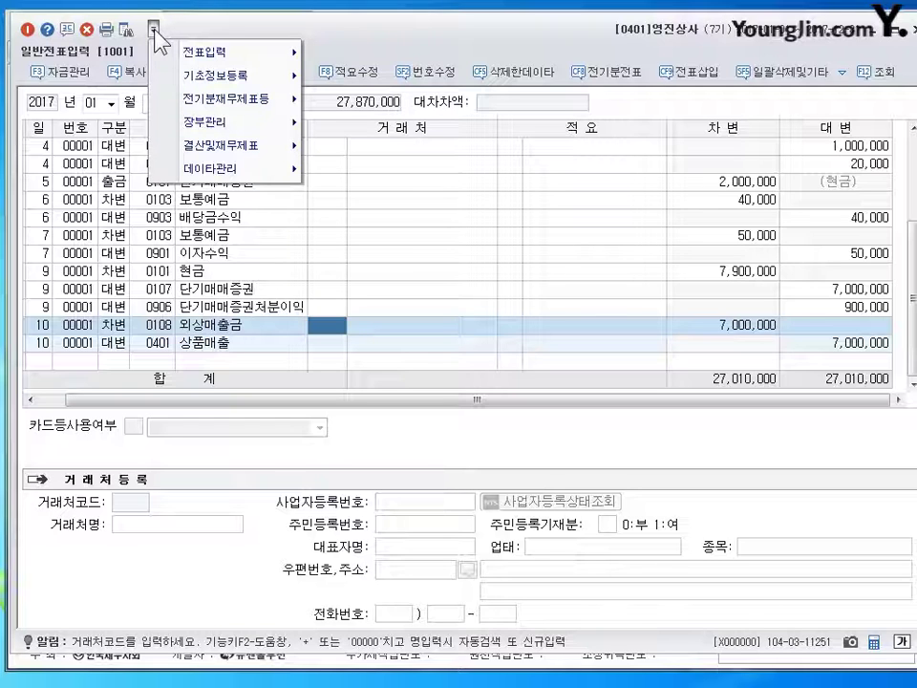
{"action": "left_click", "coordinate": [153, 30]}
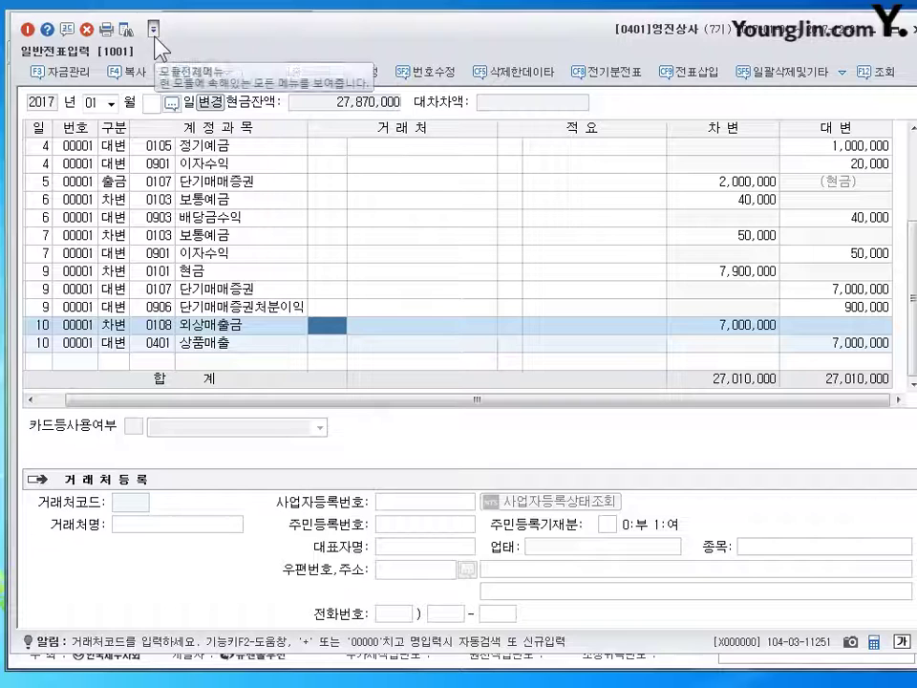
{"action": "left_click", "coordinate": [154, 31]}
{"action": "mouse_move", "coordinate": [210, 82]}
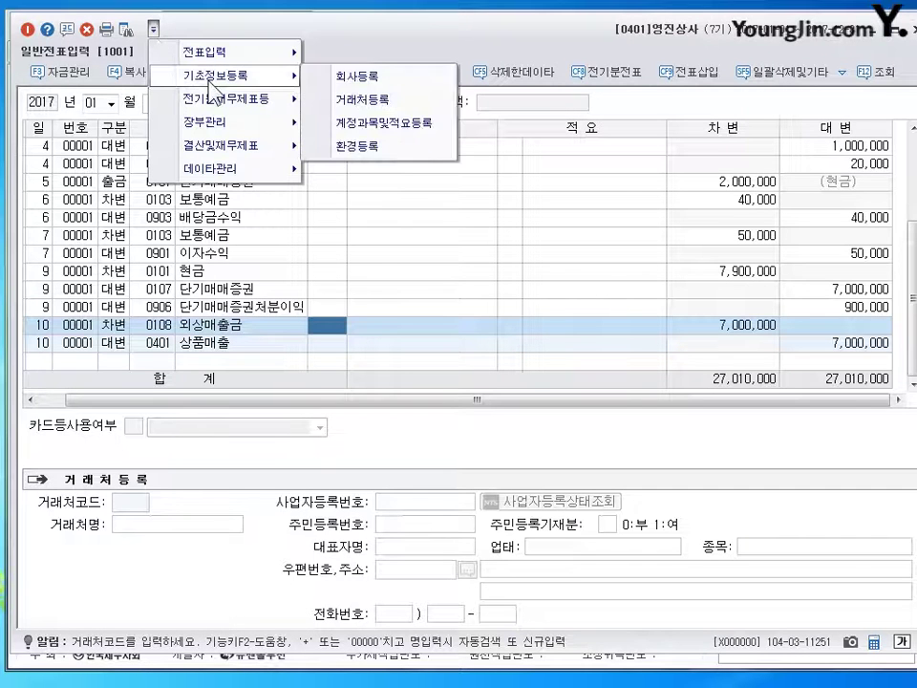
{"action": "left_click", "coordinate": [373, 100]}
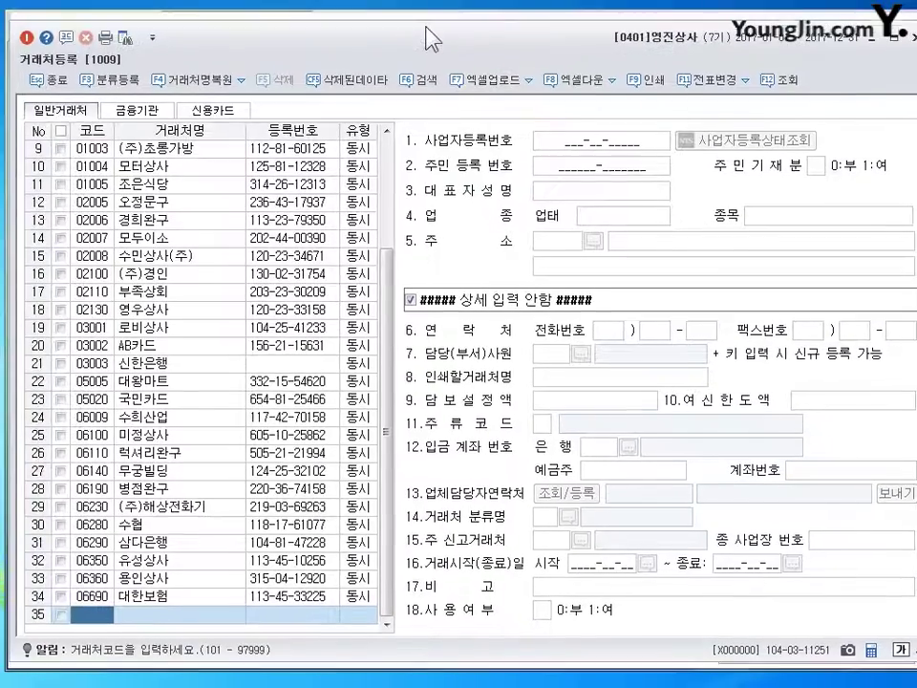
Close 거래처등록, reopen it through the menu search '거래처등록', then return to 일반전표입력
{"action": "key", "text": "Escape"}
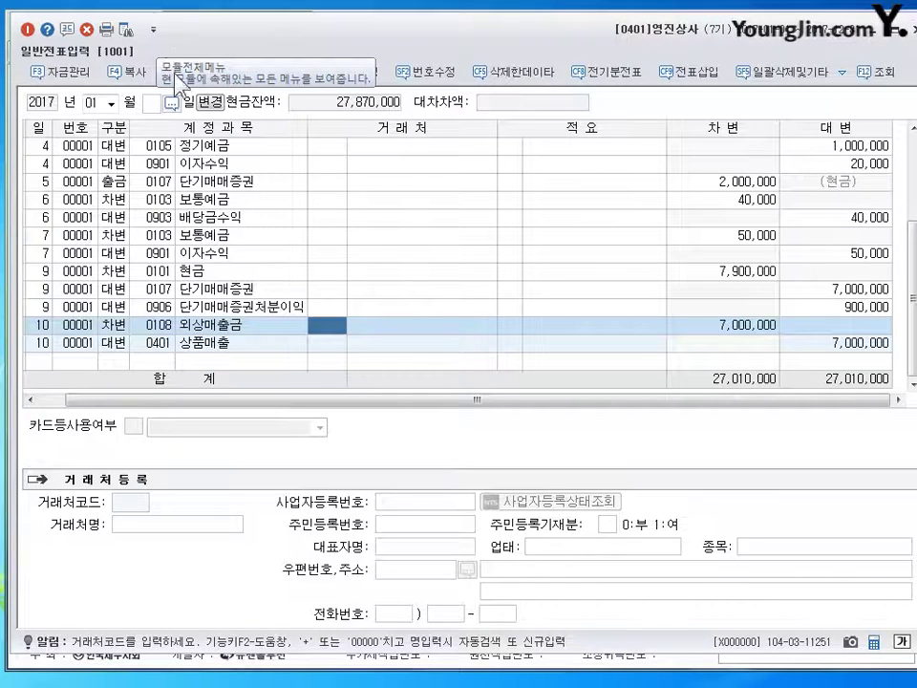
{"action": "left_click", "coordinate": [331, 325]}
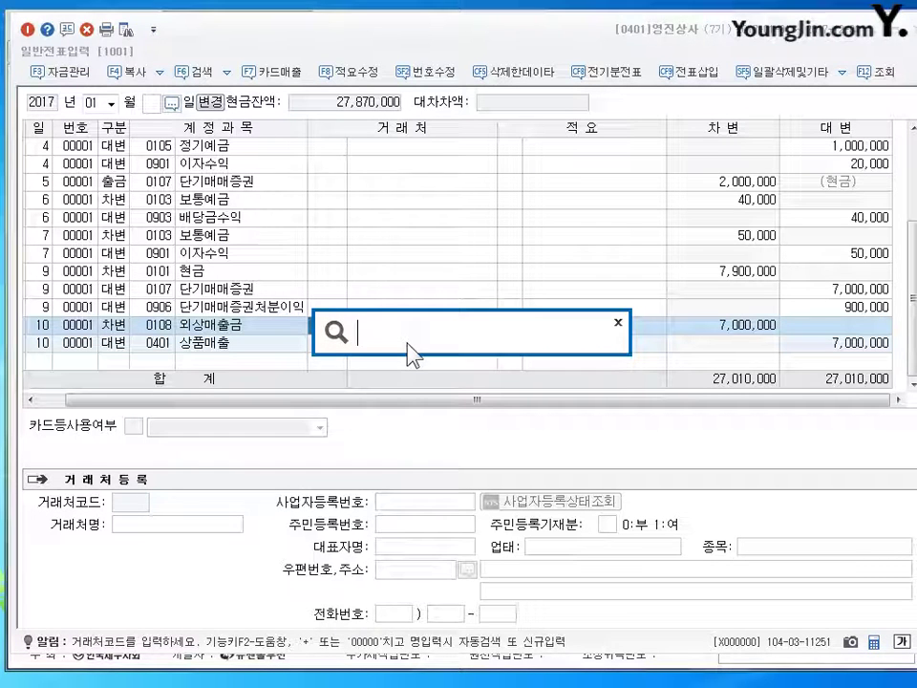
{"action": "type", "text": "거래처등록"}
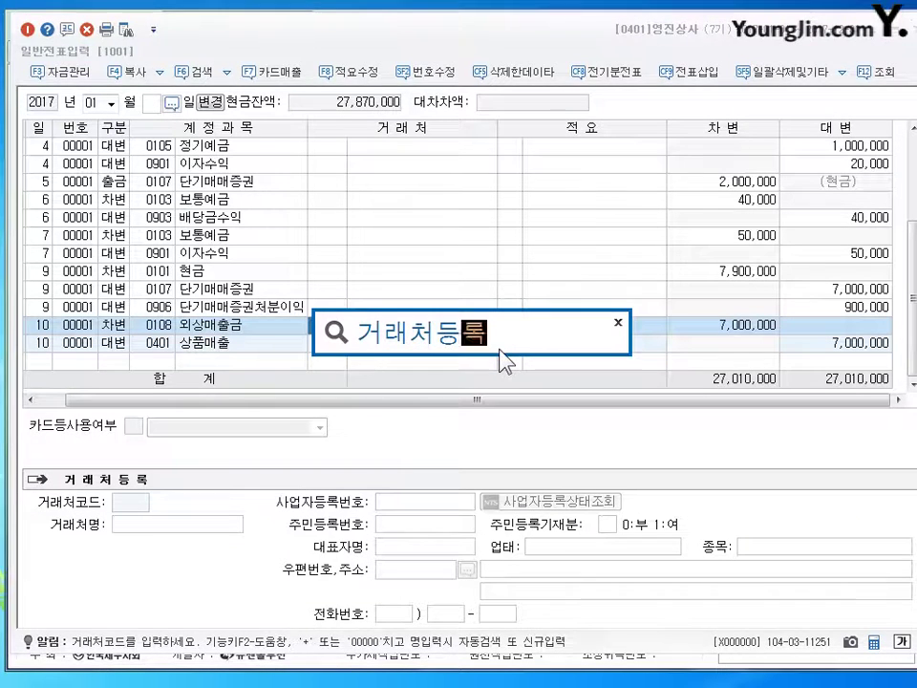
{"action": "key", "text": "Return"}
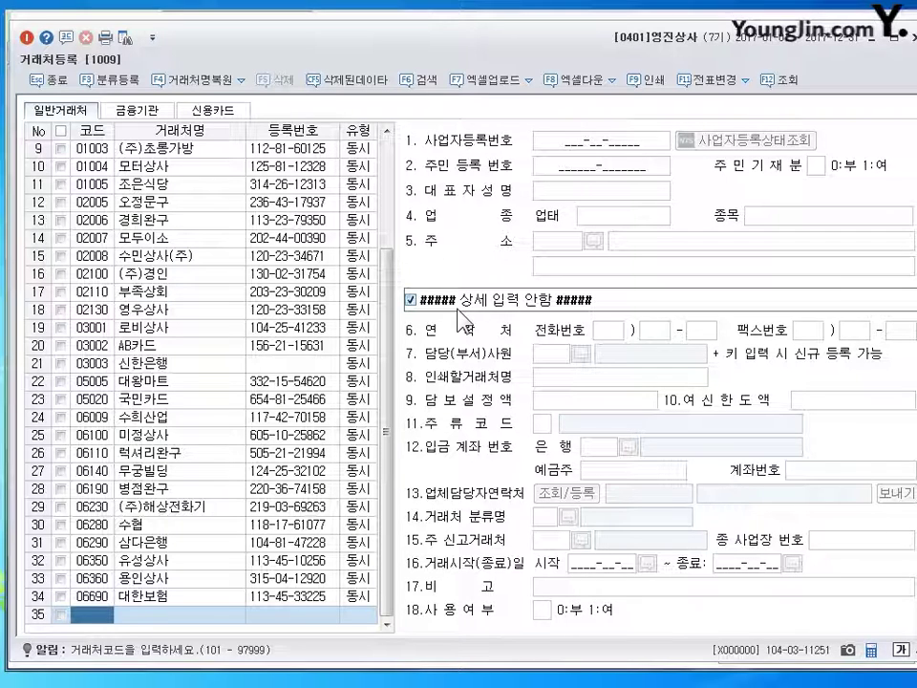
{"action": "key", "text": "Escape"}
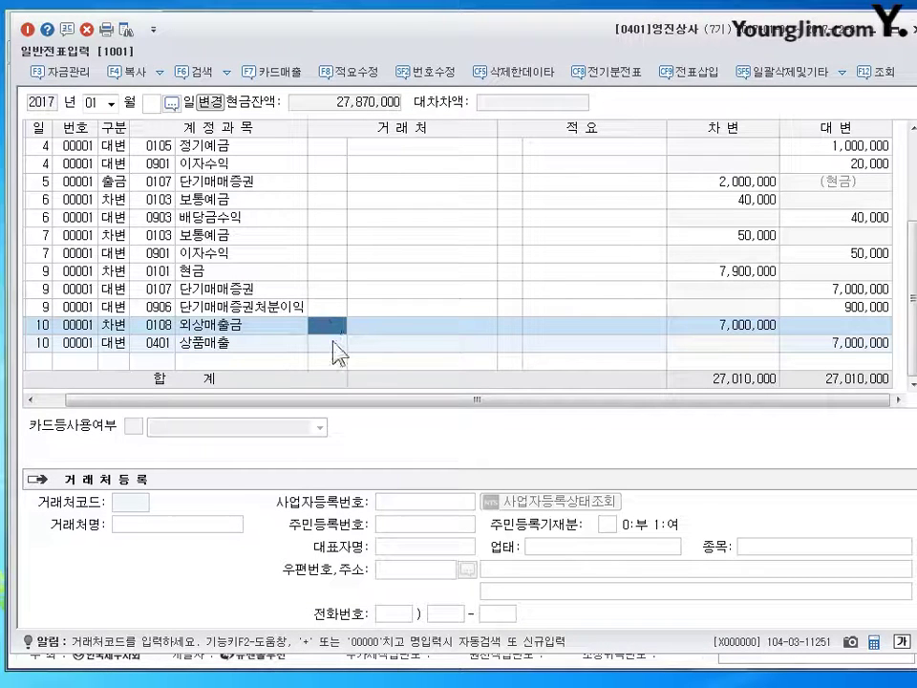
Register 금산유통 as new customer code 00401 on the 외상매출금 line
{"action": "key", "text": "plus"}
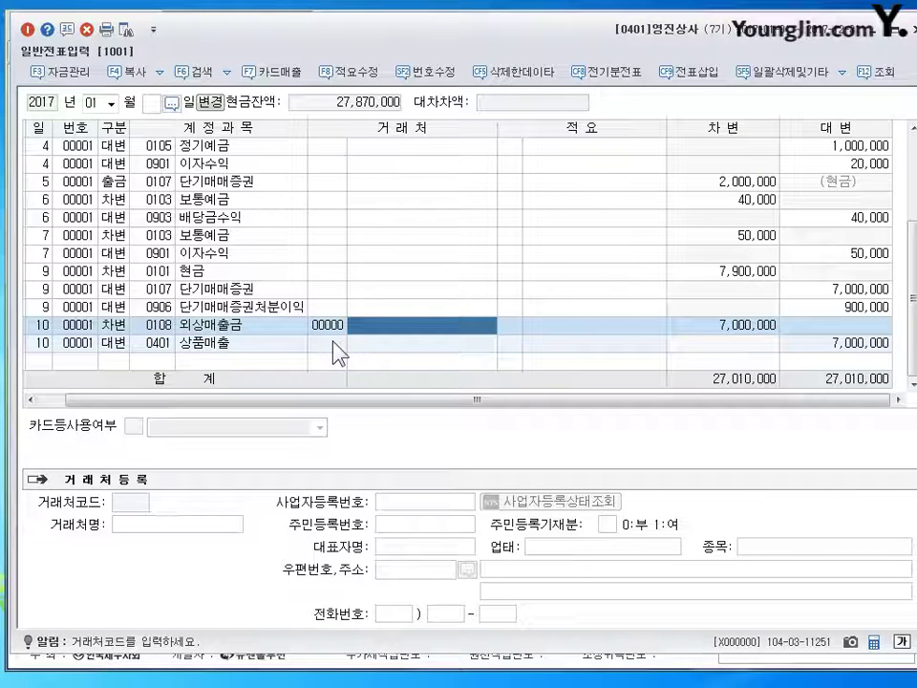
{"action": "type", "text": "금산유통"}
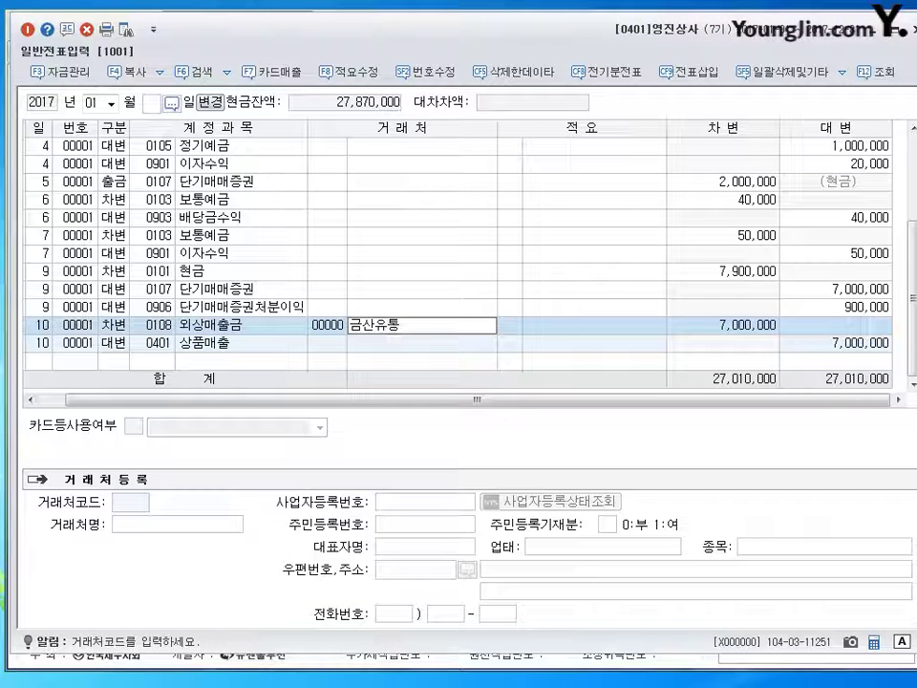
{"action": "key", "text": "Return"}
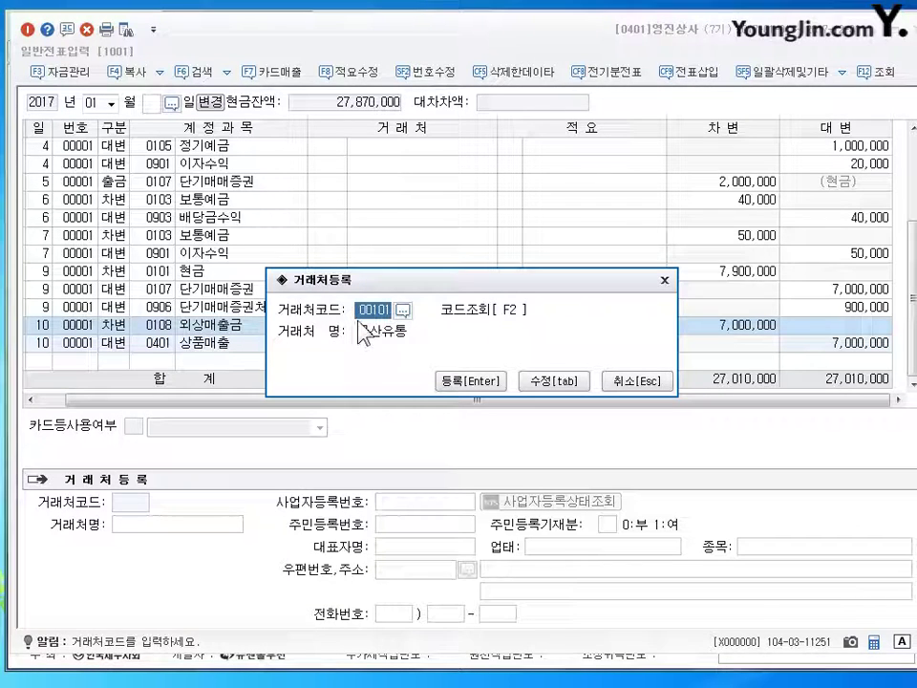
{"action": "type", "text": "401"}
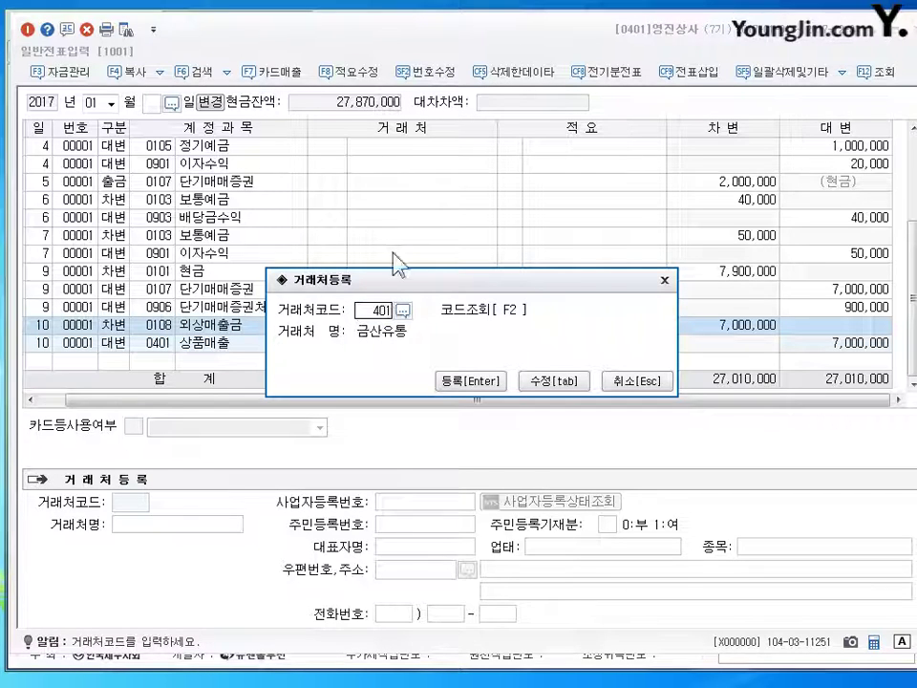
{"action": "left_click", "coordinate": [563, 391]}
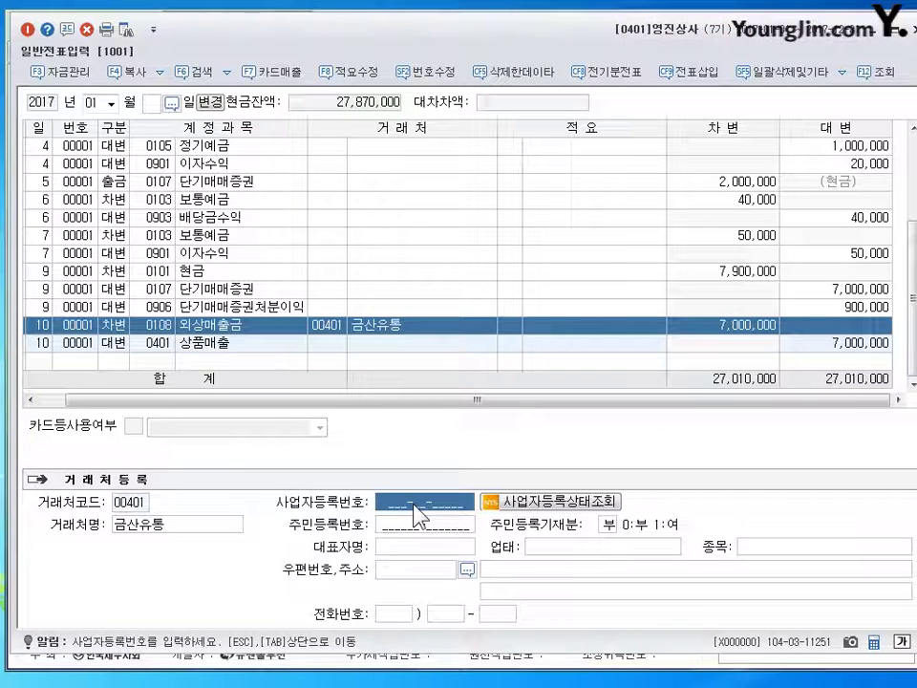
Enter 금산유통's business registration number, representative's name, business type 도매 and item 전자
{"action": "type", "text": "105-"}
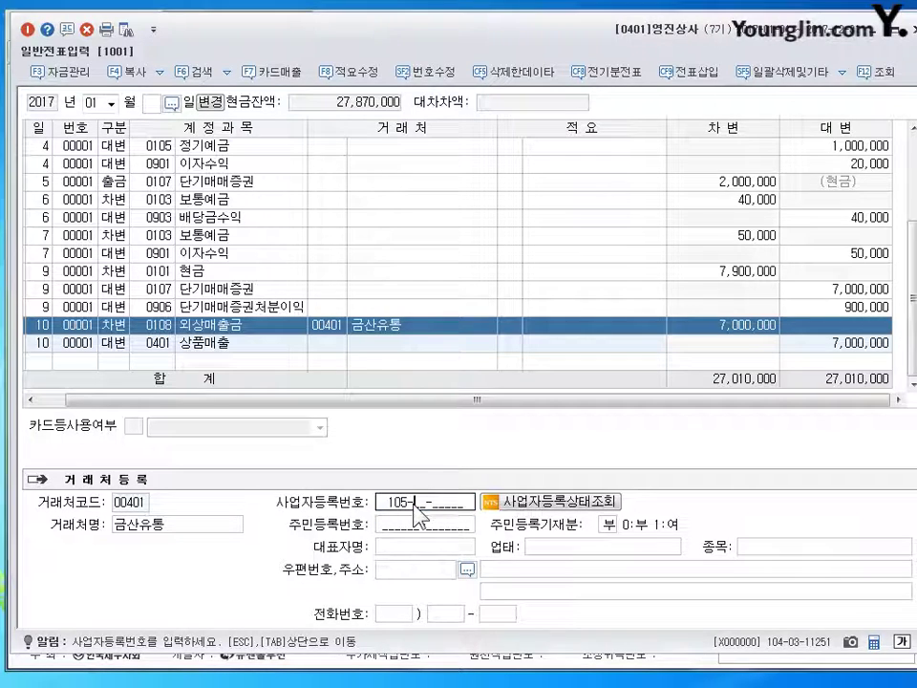
{"action": "type", "text": "08-"}
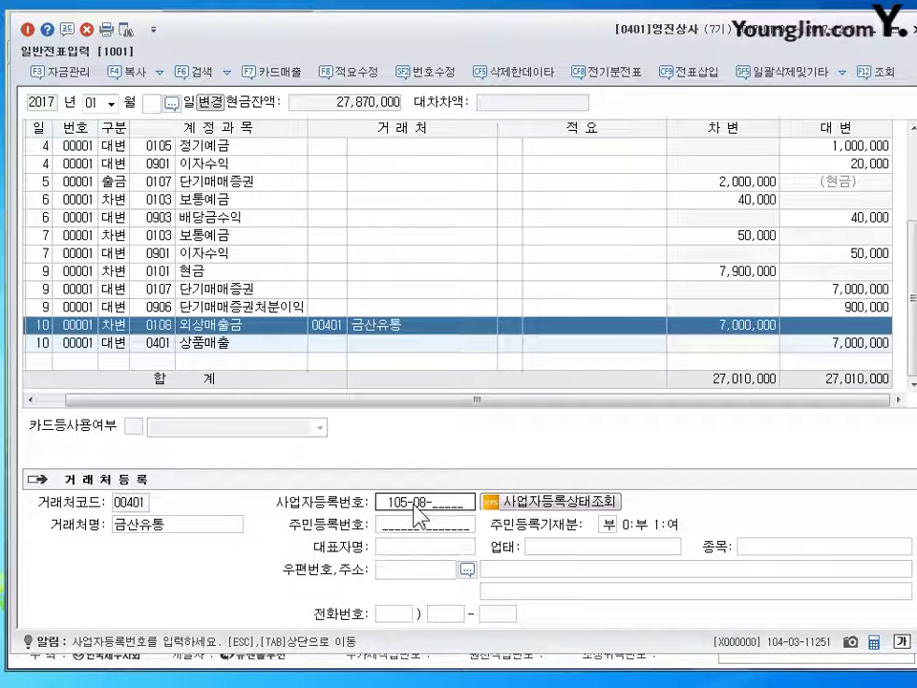
{"action": "type", "text": "12340"}
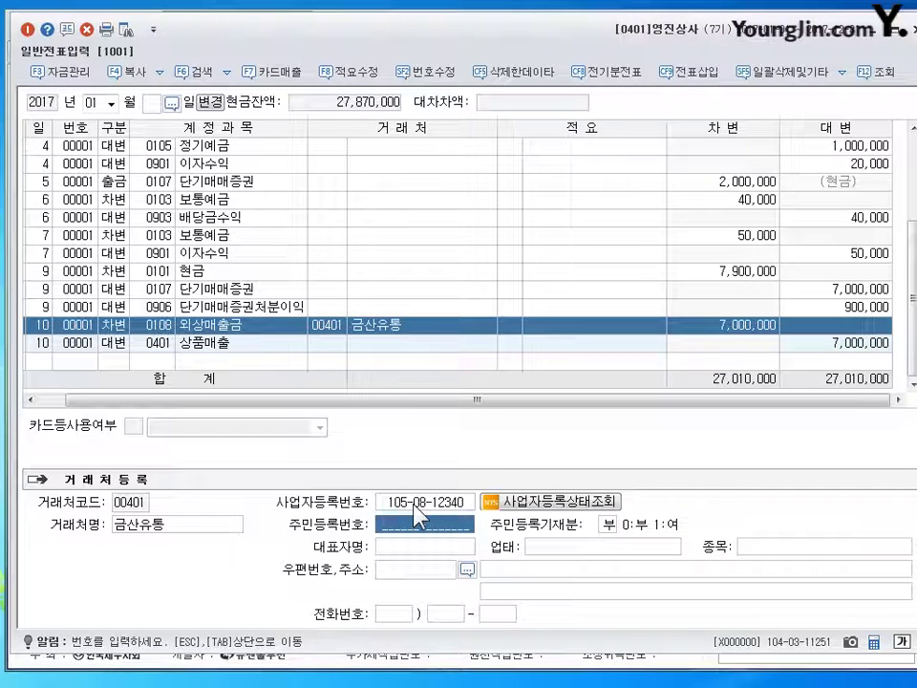
{"action": "key", "text": "Return"}
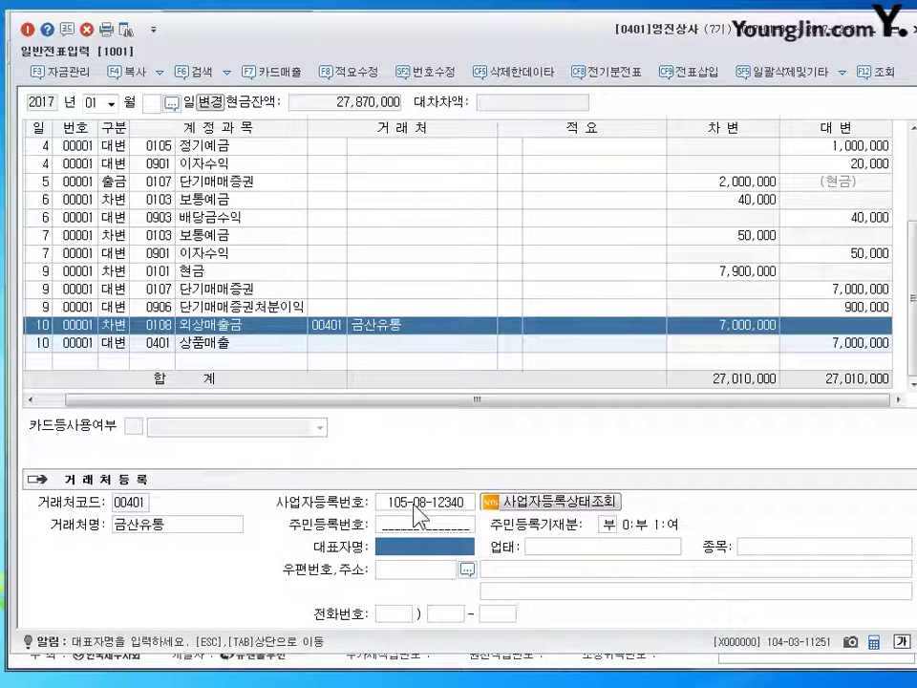
{"action": "type", "text": "이금산"}
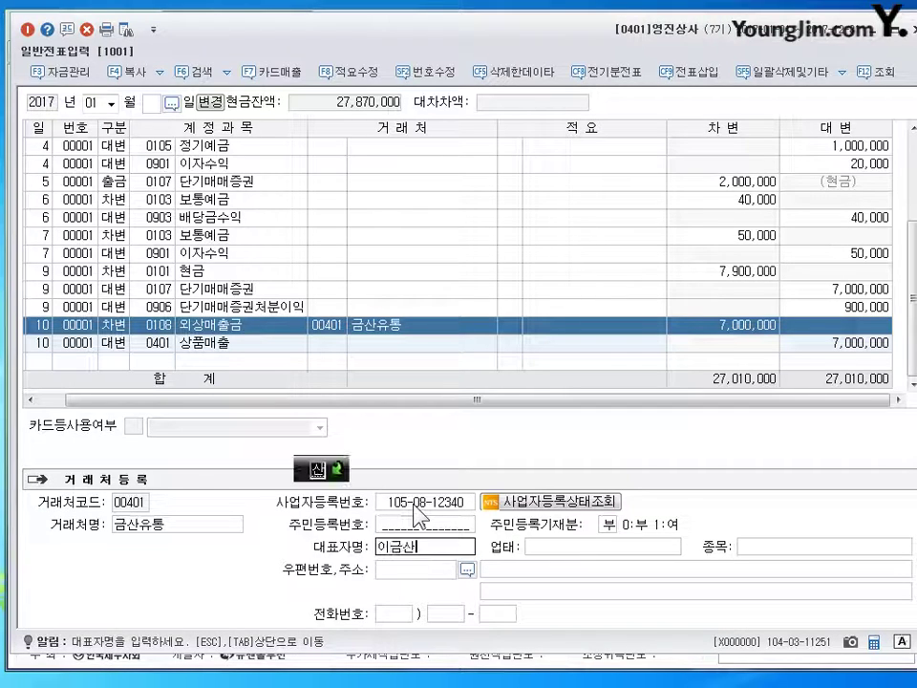
{"action": "key", "text": "Return"}
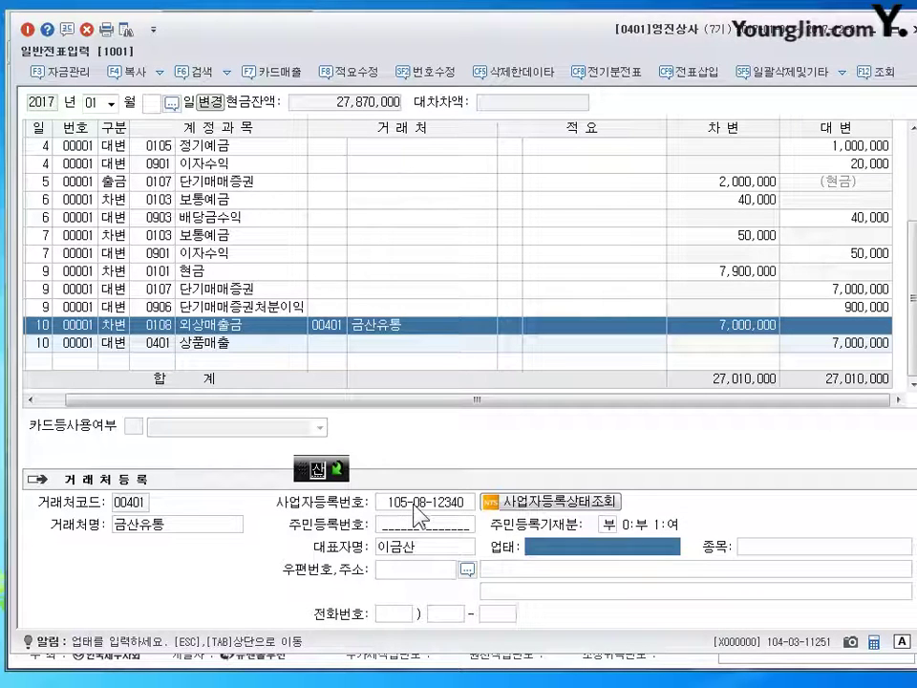
{"action": "type", "text": "도매"}
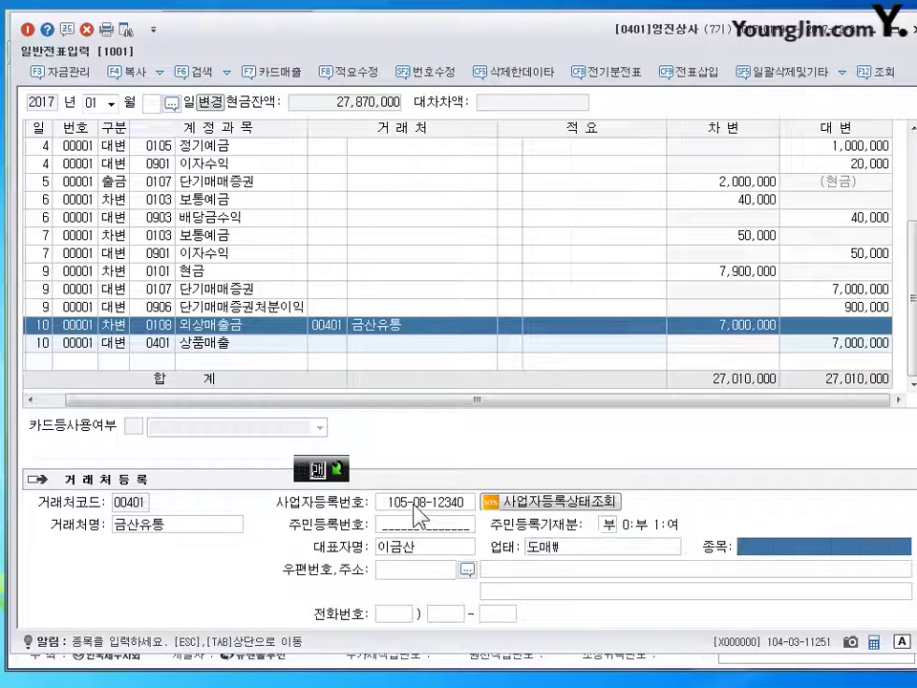
{"action": "key", "text": "Return"}
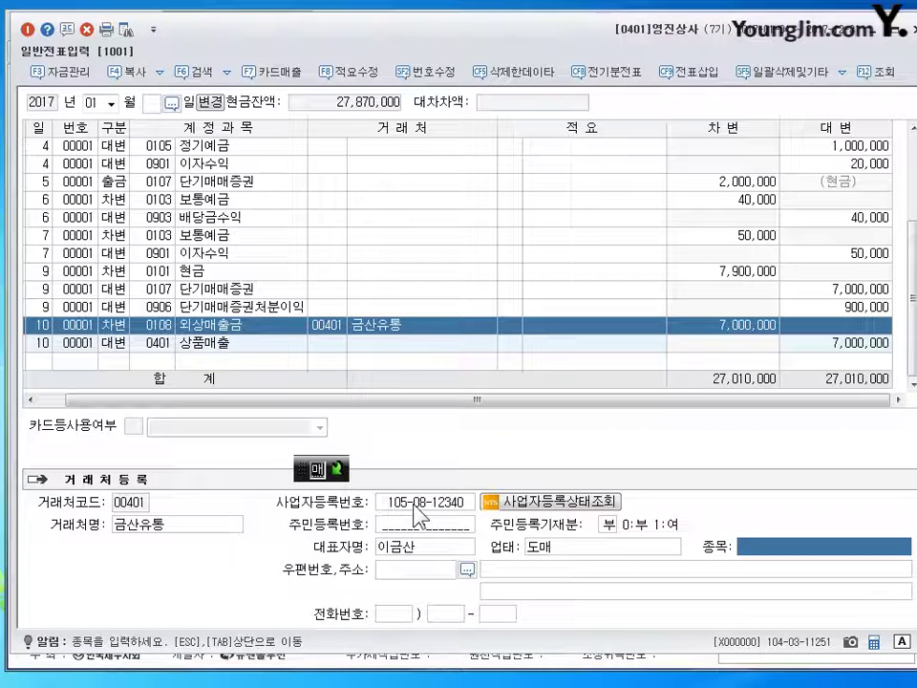
{"action": "type", "text": "ㅈ전자"}
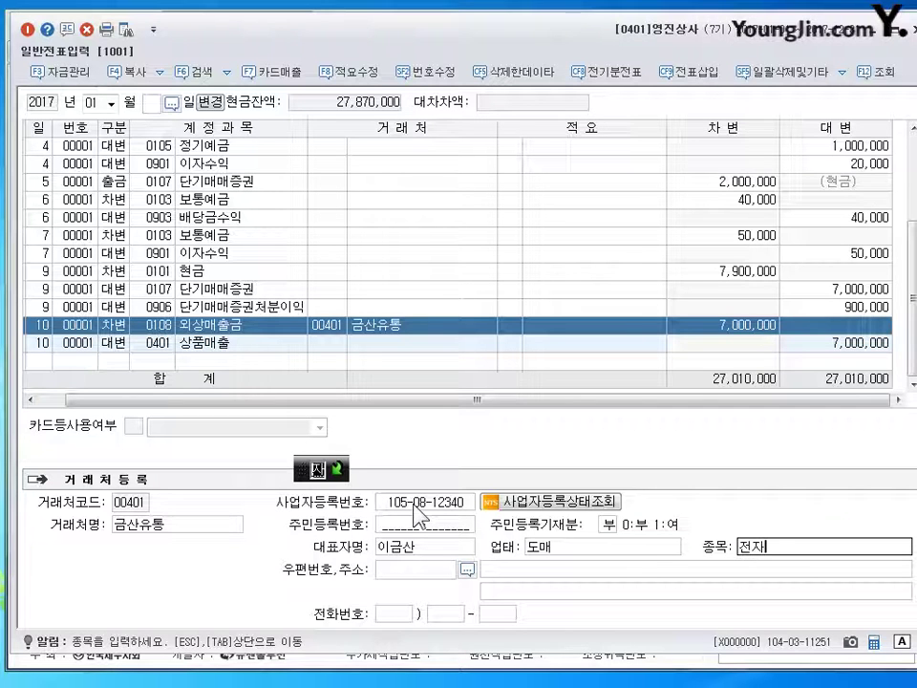
{"action": "key", "text": "Return"}
{"action": "key", "text": "Return"}
{"action": "key", "text": "Return"}
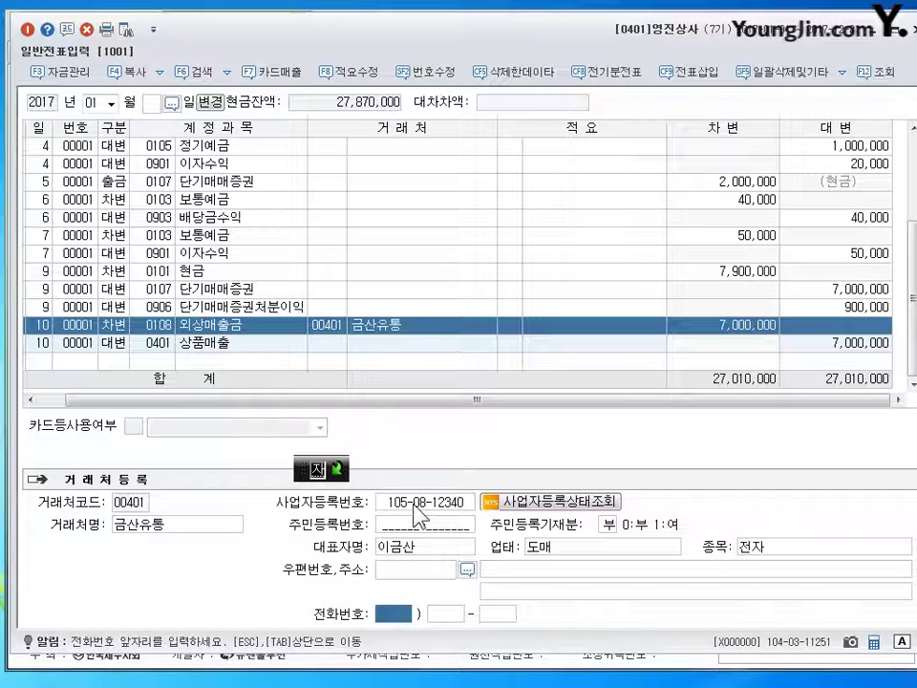
{"action": "key", "text": "Return"}
{"action": "key", "text": "Return"}
{"action": "key", "text": "Return"}
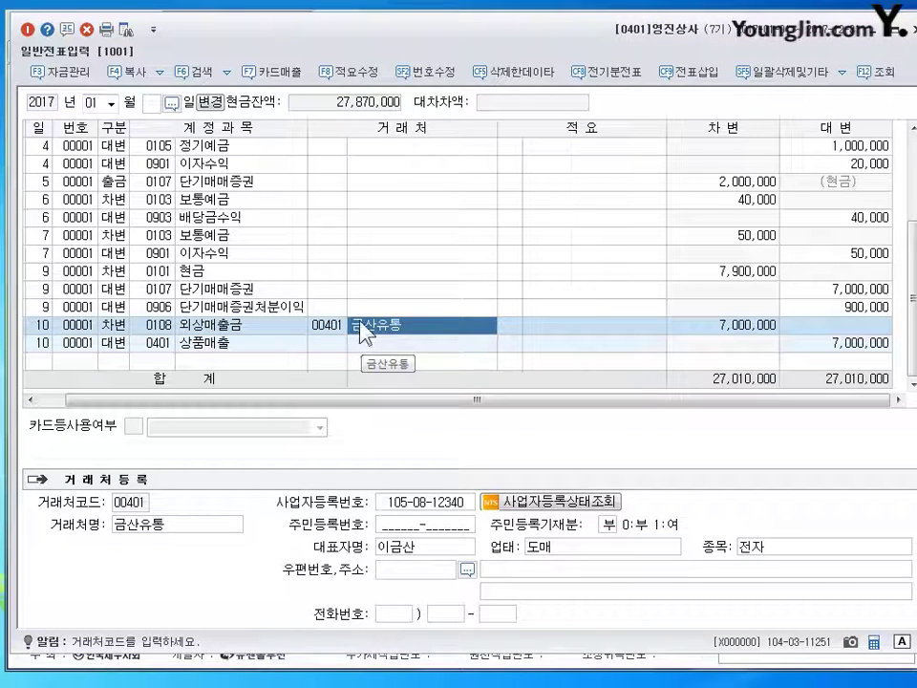
Check that the 외상매출금 line shows customer code 00401 and name 금산유통
{"action": "left_click", "coordinate": [335, 325]}
{"action": "left_click", "coordinate": [366, 328]}
{"action": "left_click", "coordinate": [341, 330]}
{"action": "left_click", "coordinate": [393, 329]}
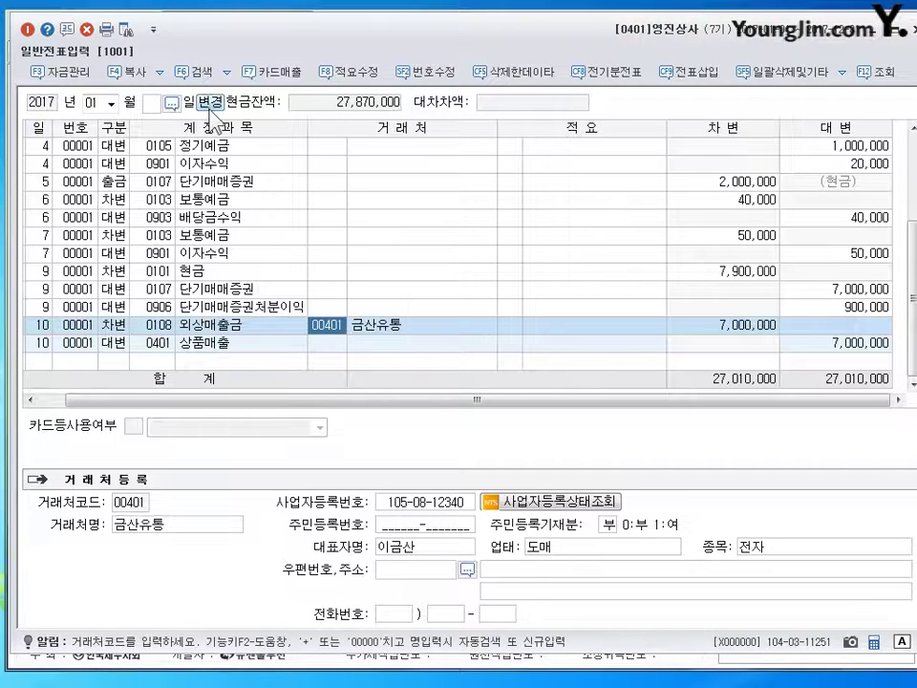
{"action": "left_click", "coordinate": [154, 30]}
{"action": "mouse_move", "coordinate": [170, 79]}
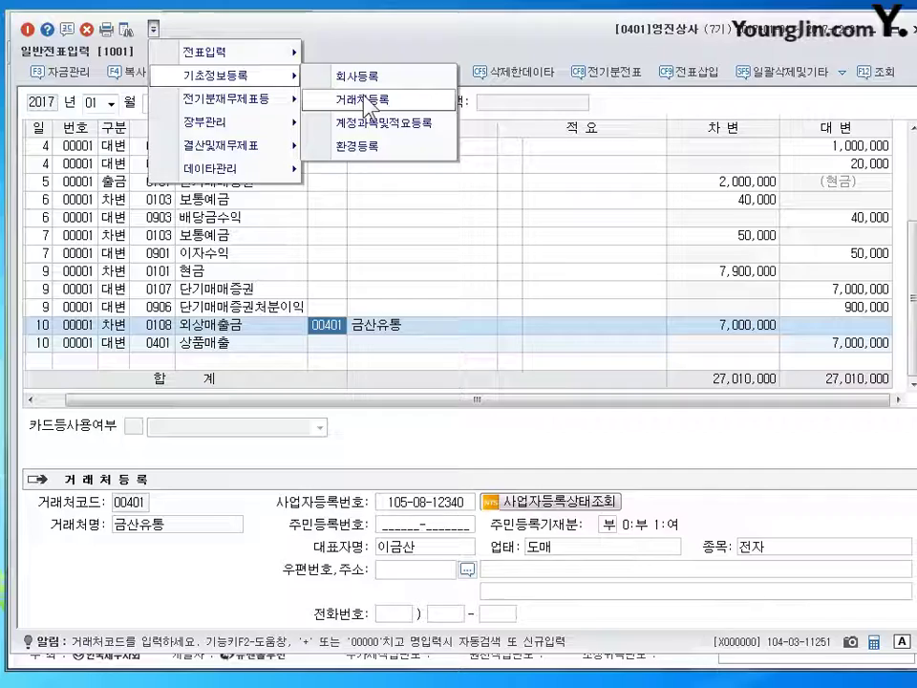
{"action": "left_click", "coordinate": [352, 53]}
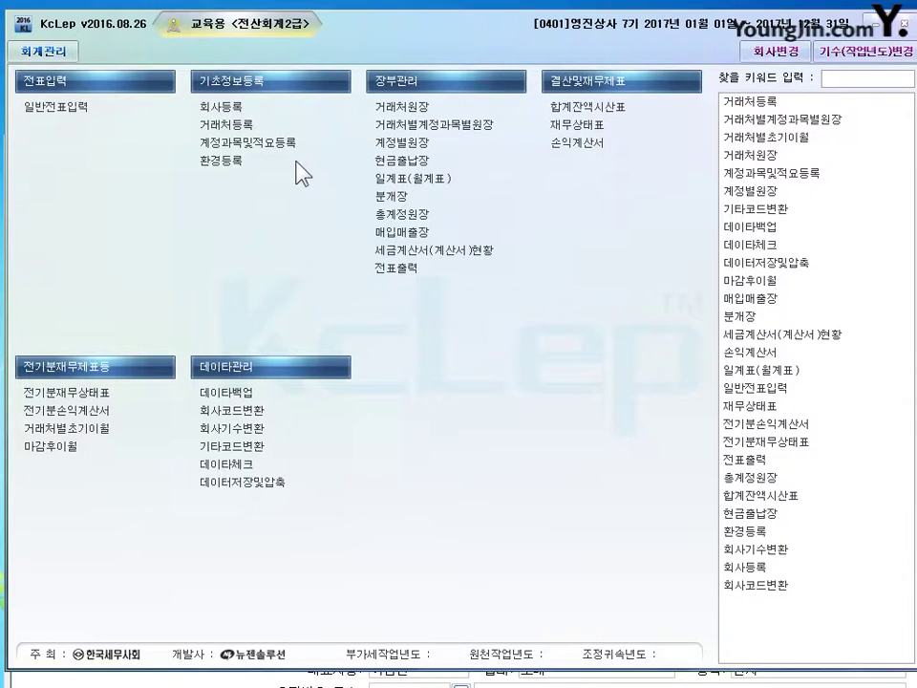
{"action": "left_click", "coordinate": [300, 162]}
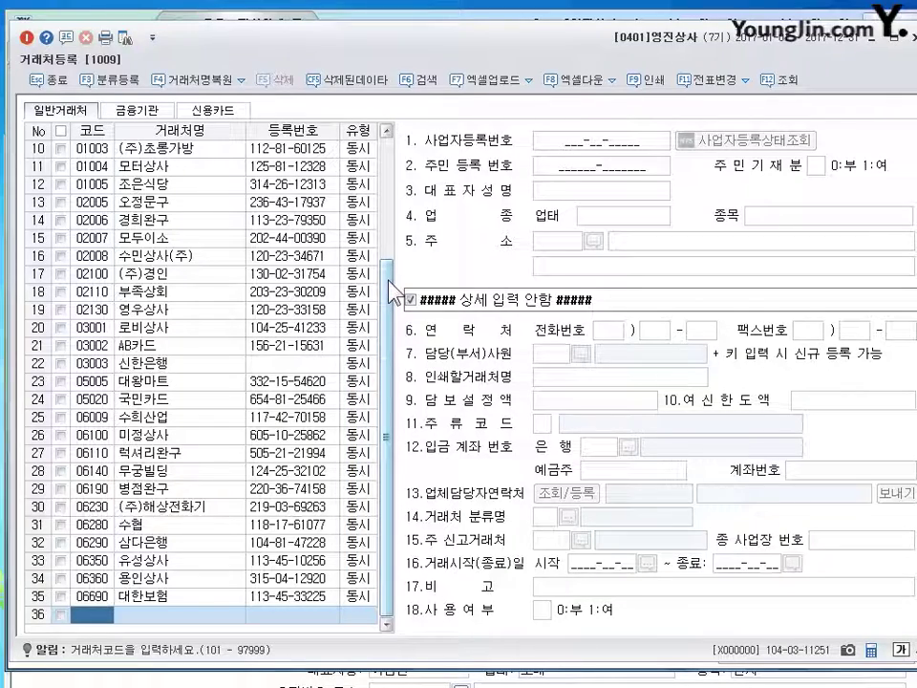
{"action": "left_click_drag", "start_coordinate": [389, 282], "coordinate": [389, 173]}
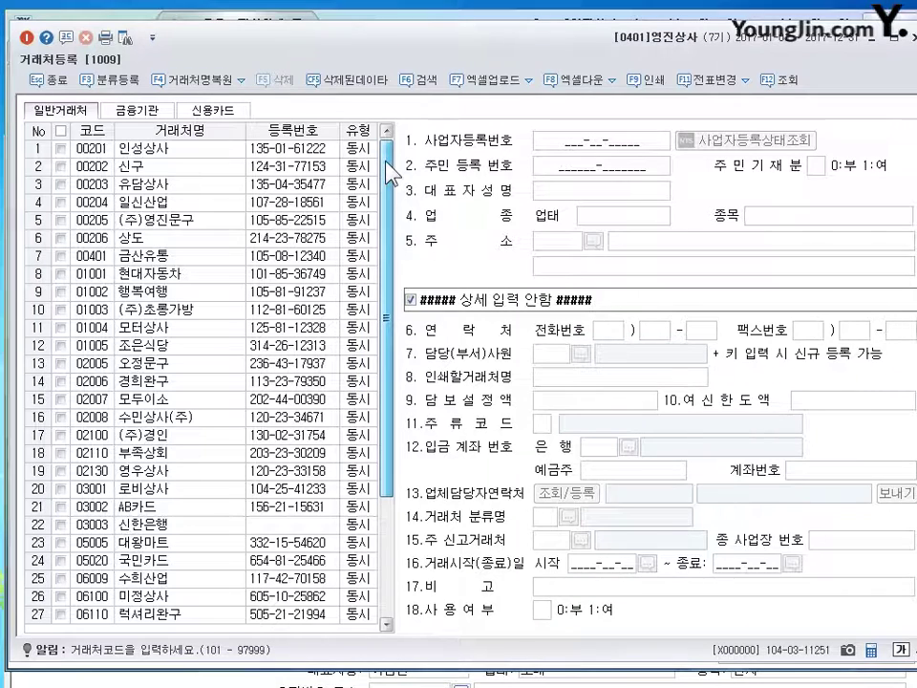
{"action": "left_click", "coordinate": [122, 256]}
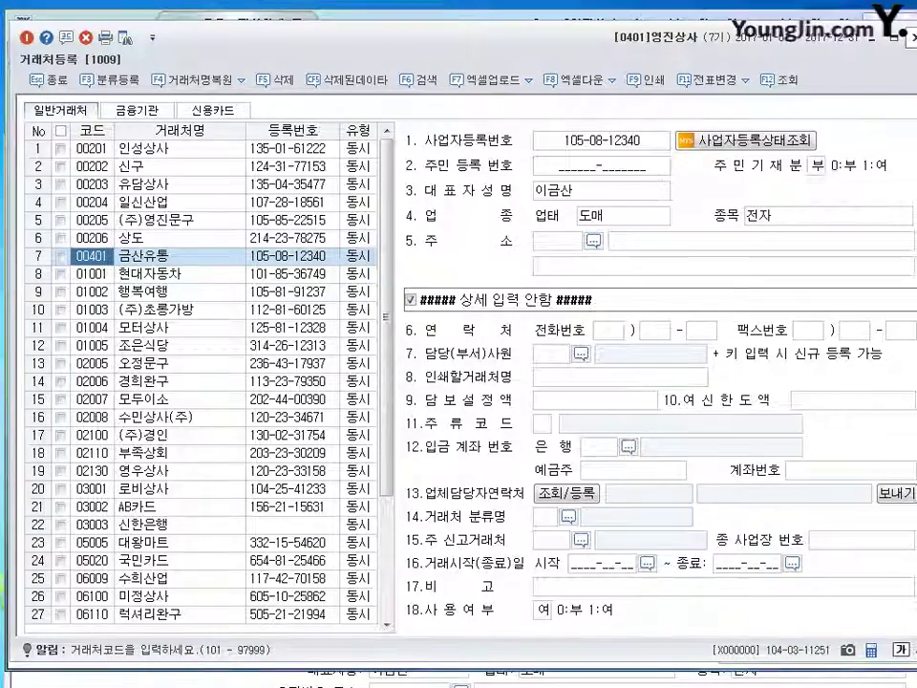
{"action": "key", "text": "Escape"}
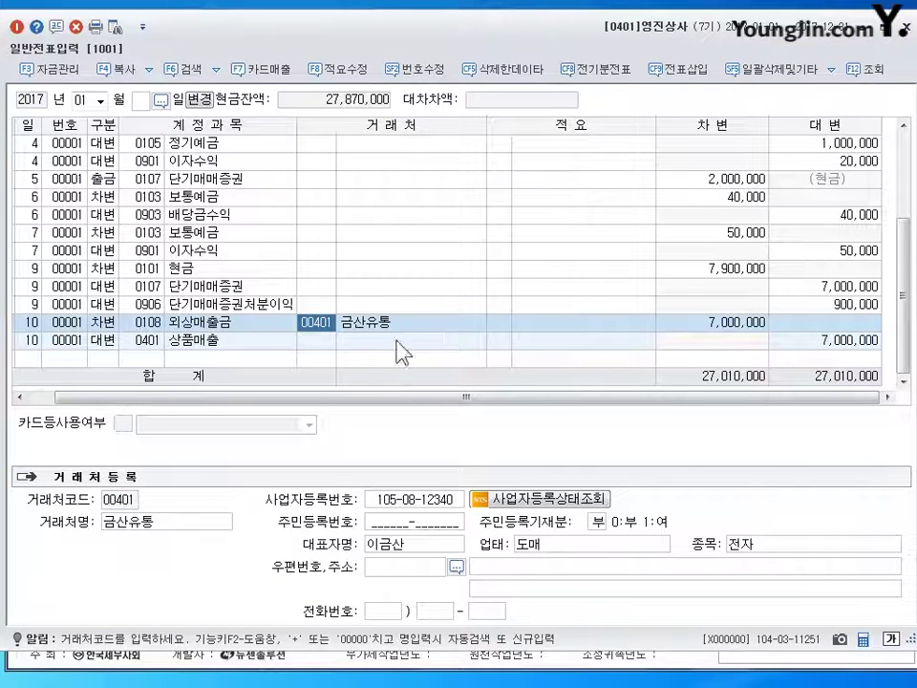
{"action": "left_click", "coordinate": [304, 338]}
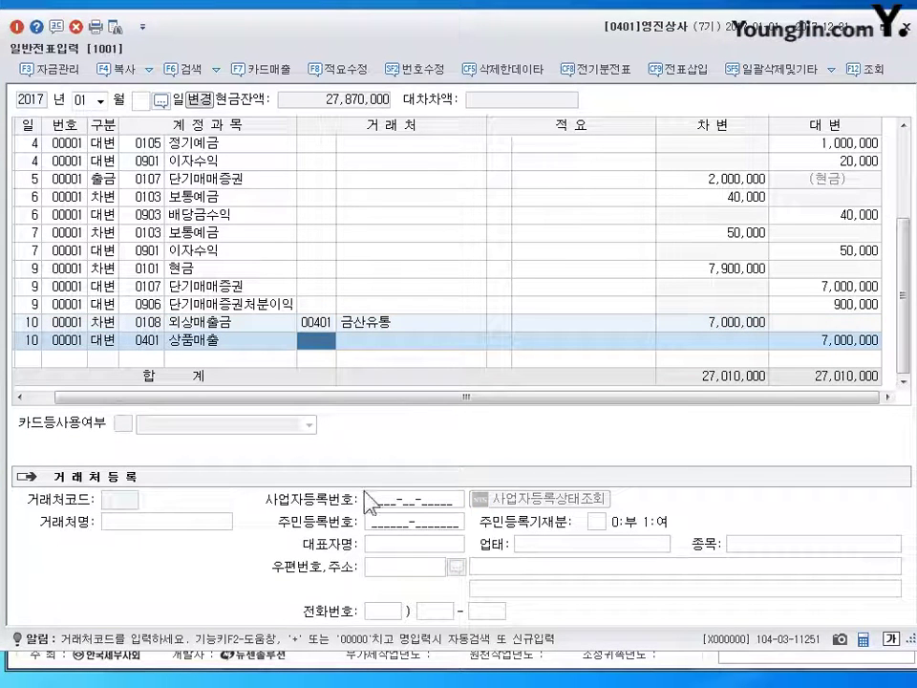
{"action": "key", "text": "Return"}
{"action": "key", "text": "Return"}
{"action": "key", "text": "Return"}
{"action": "key", "text": "Return"}
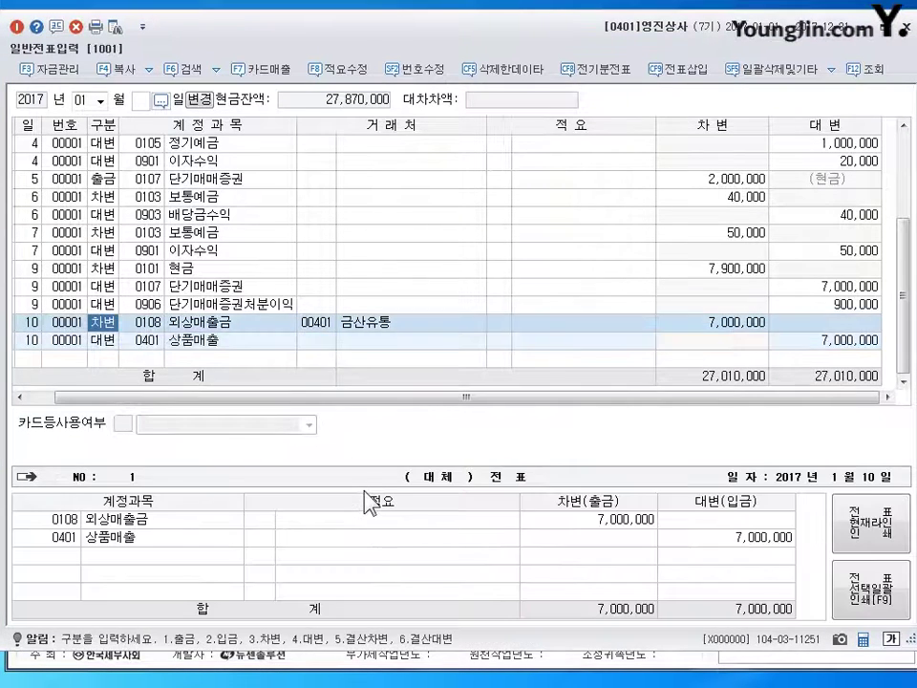
{"action": "key", "text": "Up"}
{"action": "key", "text": "Up"}
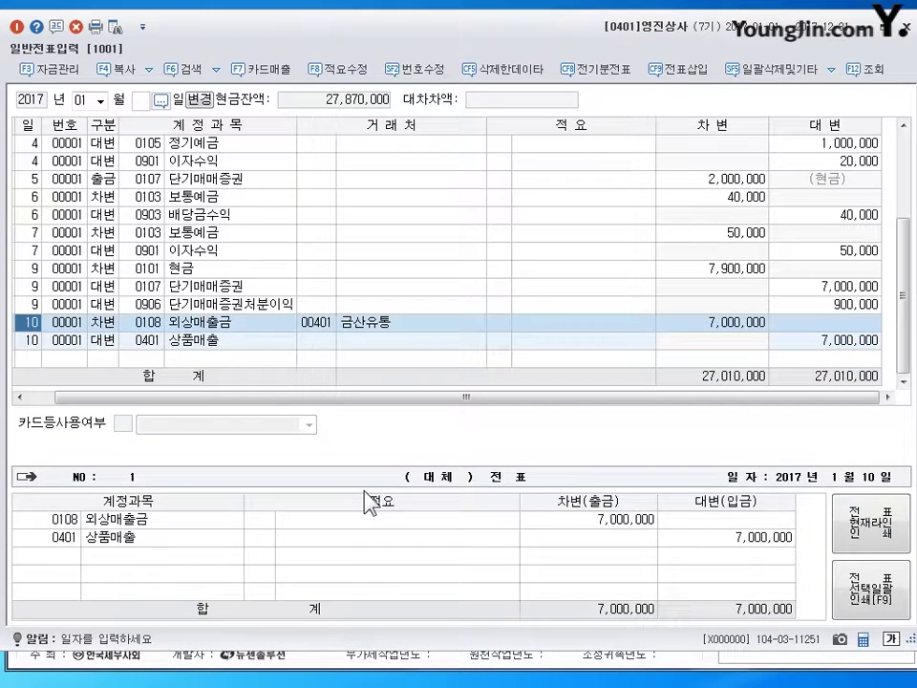
{"action": "key", "text": "Return"}
{"action": "key", "text": "Return"}
{"action": "key", "text": "Return"}
{"action": "key", "text": "Return"}
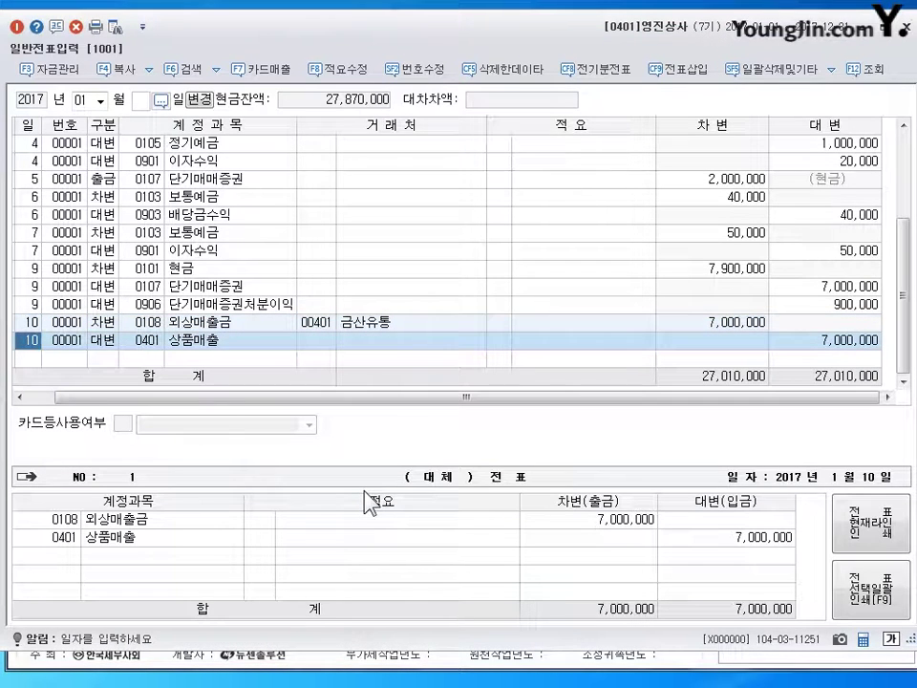
{"action": "key", "text": "Up"}
{"action": "key", "text": "Return"}
{"action": "key", "text": "Return"}
{"action": "key", "text": "Return"}
{"action": "key", "text": "Return"}
{"action": "key", "text": "Return"}
{"action": "key", "text": "Left"}
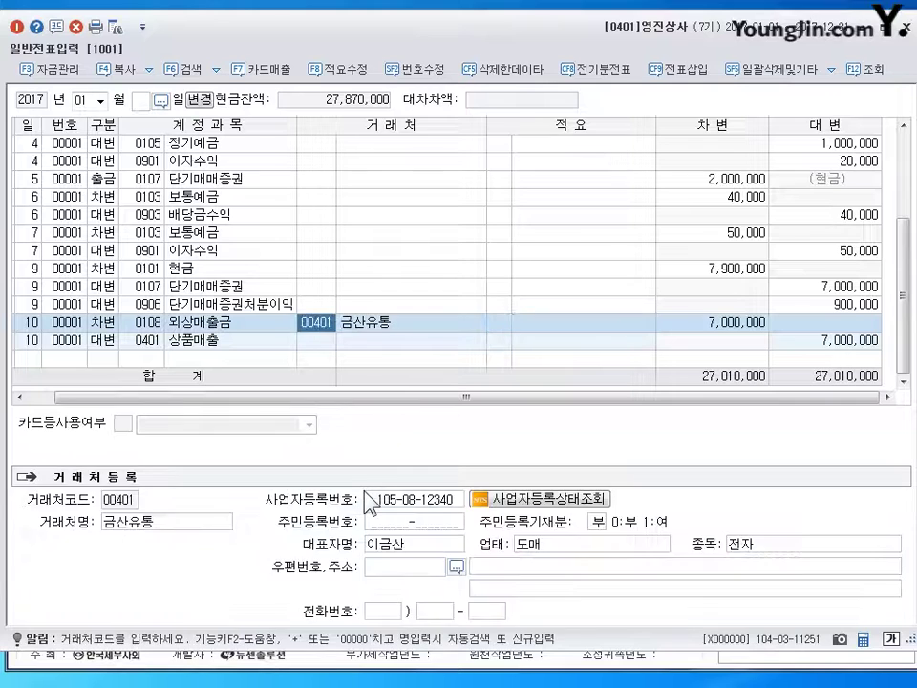
{"action": "key", "text": "Right"}
{"action": "key", "text": "Left"}
{"action": "key", "text": "Right"}
{"action": "key", "text": "Return"}
{"action": "key", "text": "Return"}
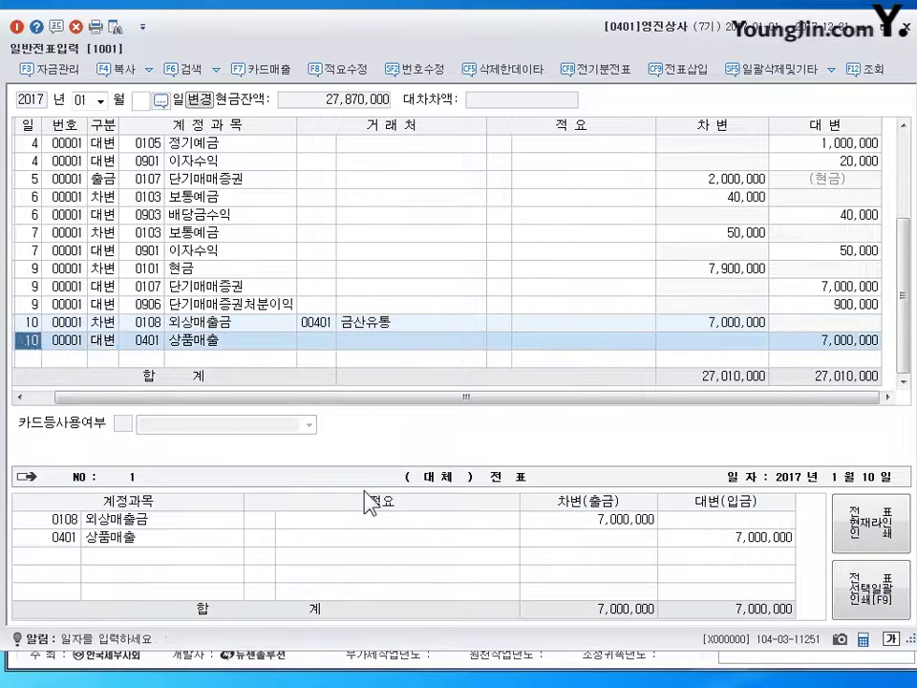
{"action": "key", "text": "Return"}
{"action": "key", "text": "Return"}
{"action": "key", "text": "Return"}
{"action": "key", "text": "Return"}
{"action": "key", "text": "Return"}
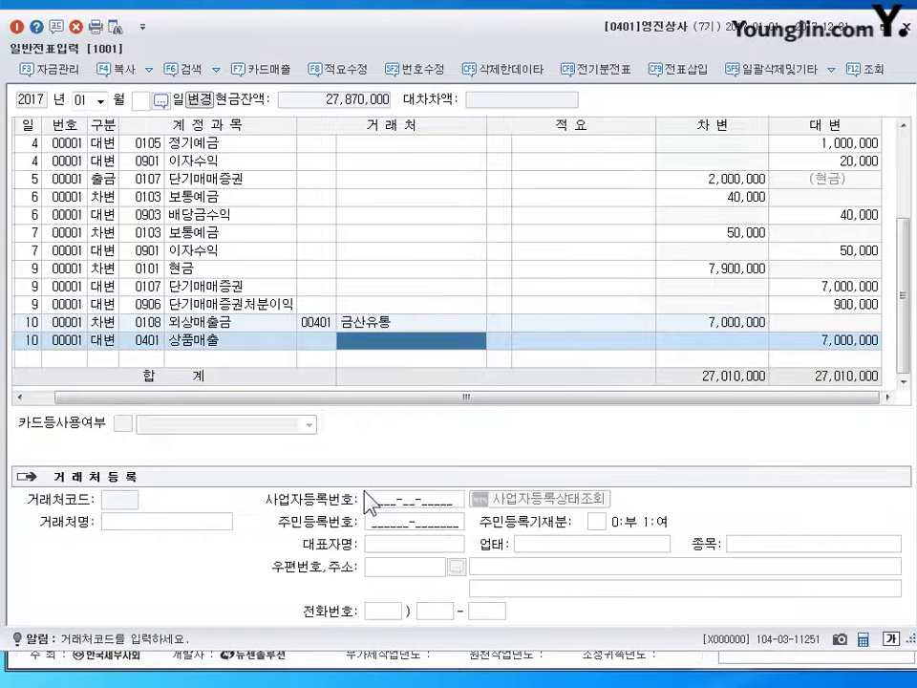
{"action": "key", "text": "Return"}
{"action": "key", "text": "Up"}
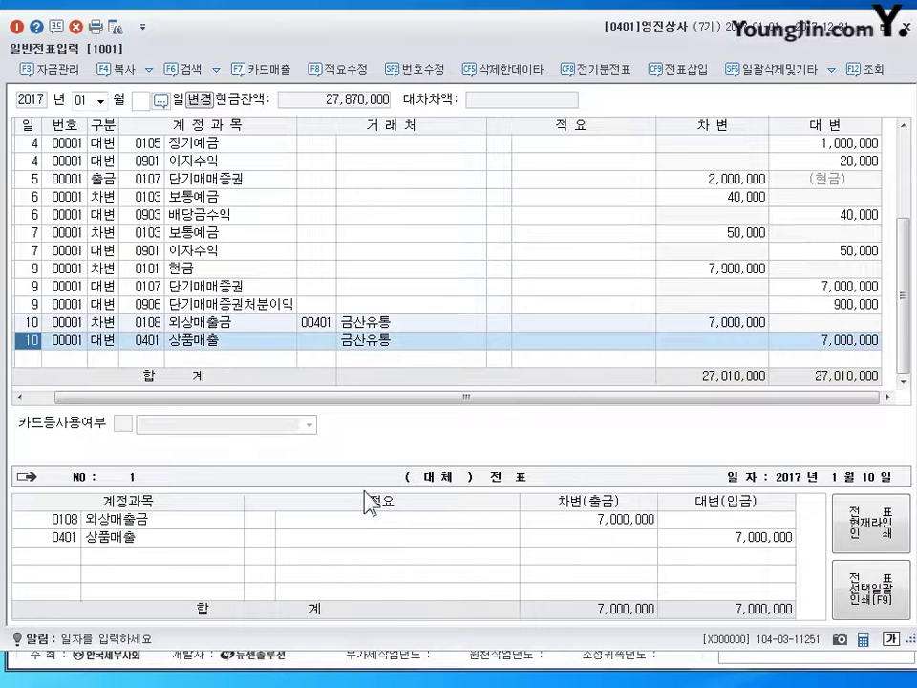
{"action": "left_click", "coordinate": [370, 342]}
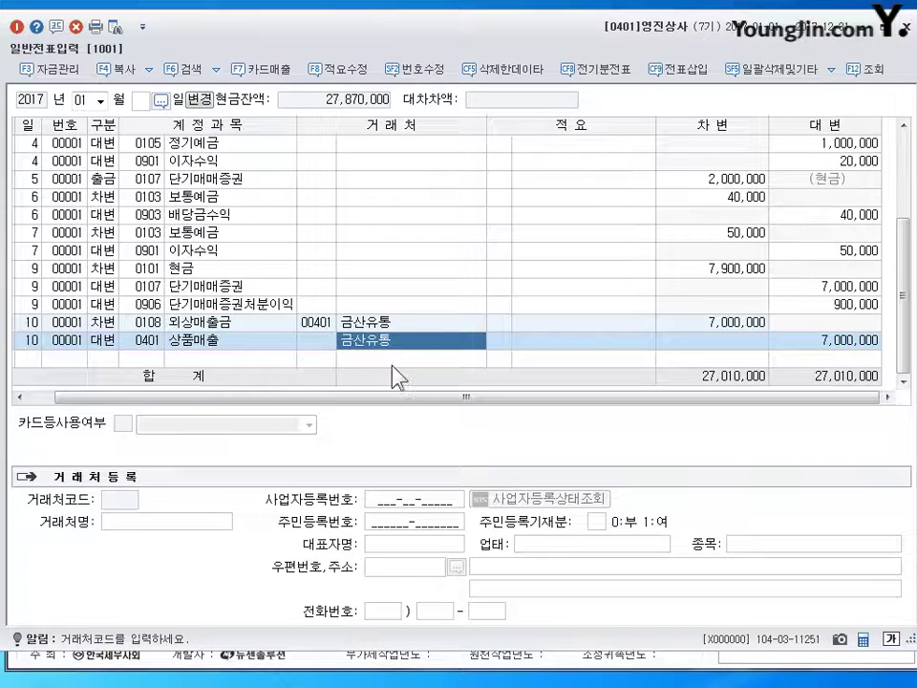
{"action": "key", "text": "Delete"}
{"action": "key", "text": "Return"}
{"action": "key", "text": "Left"}
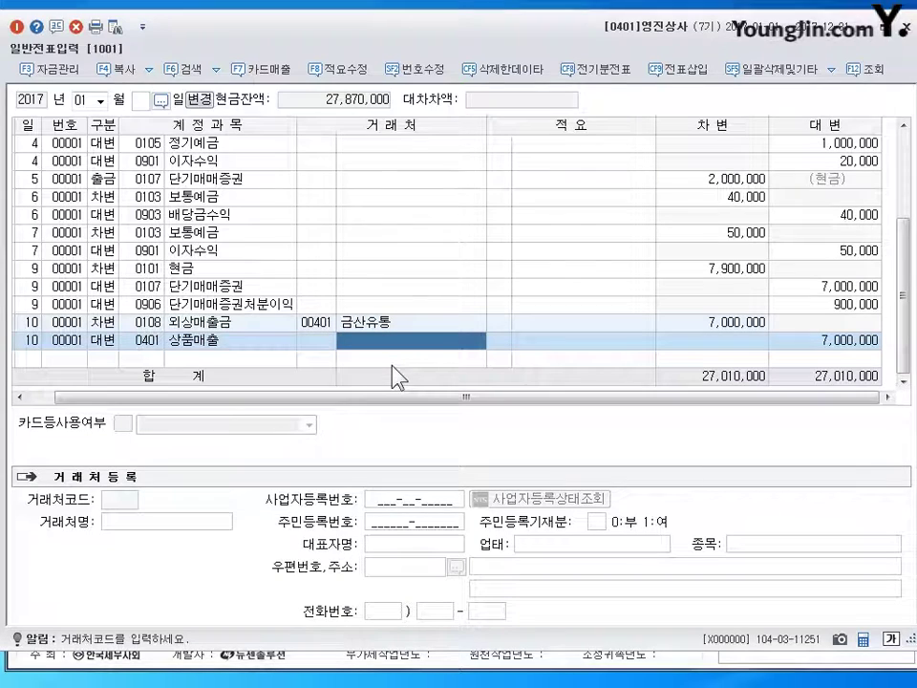
{"action": "key", "text": "Return"}
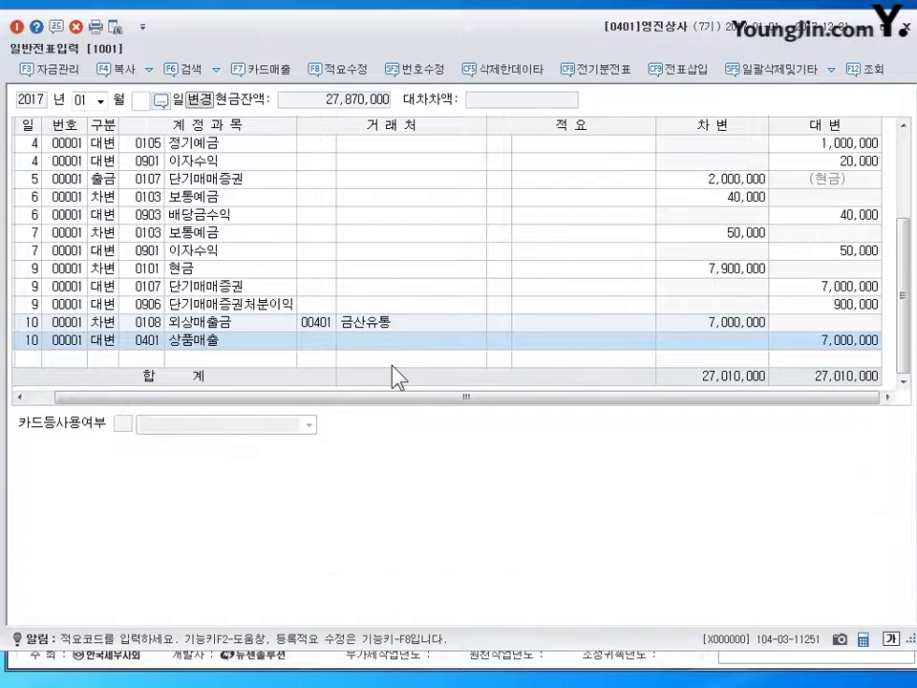
{"action": "key", "text": "Left"}
{"action": "key", "text": "Return"}
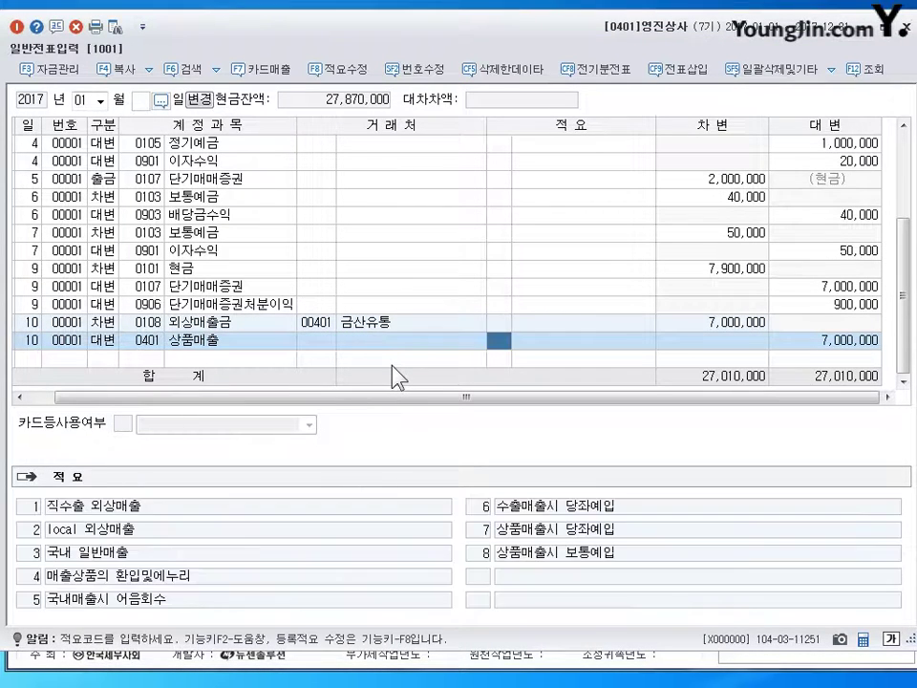
{"action": "key", "text": "Left"}
{"action": "key", "text": "Return"}
{"action": "key", "text": "Left"}
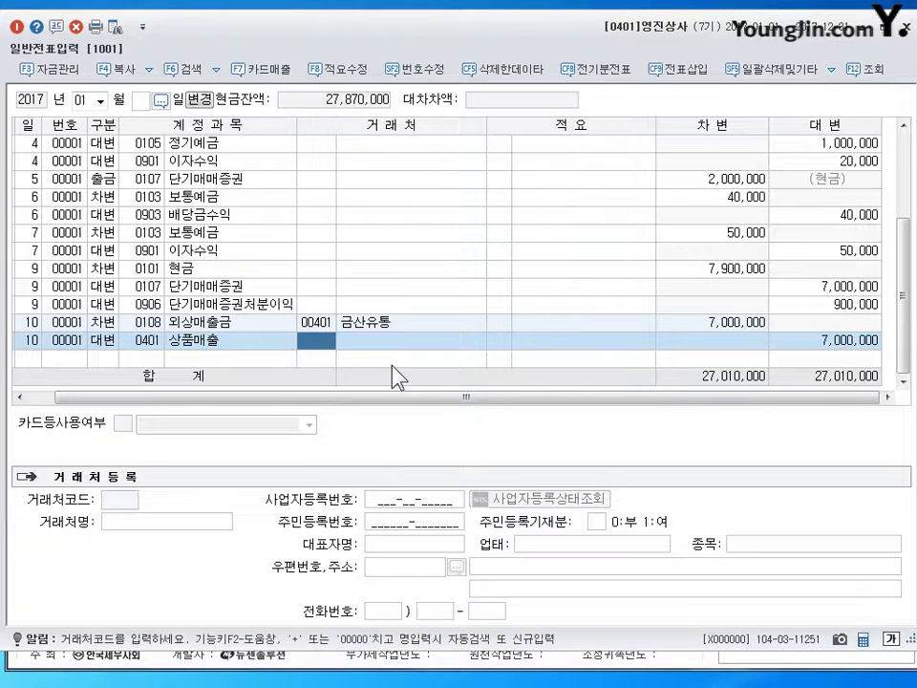
{"action": "key", "text": "Return"}
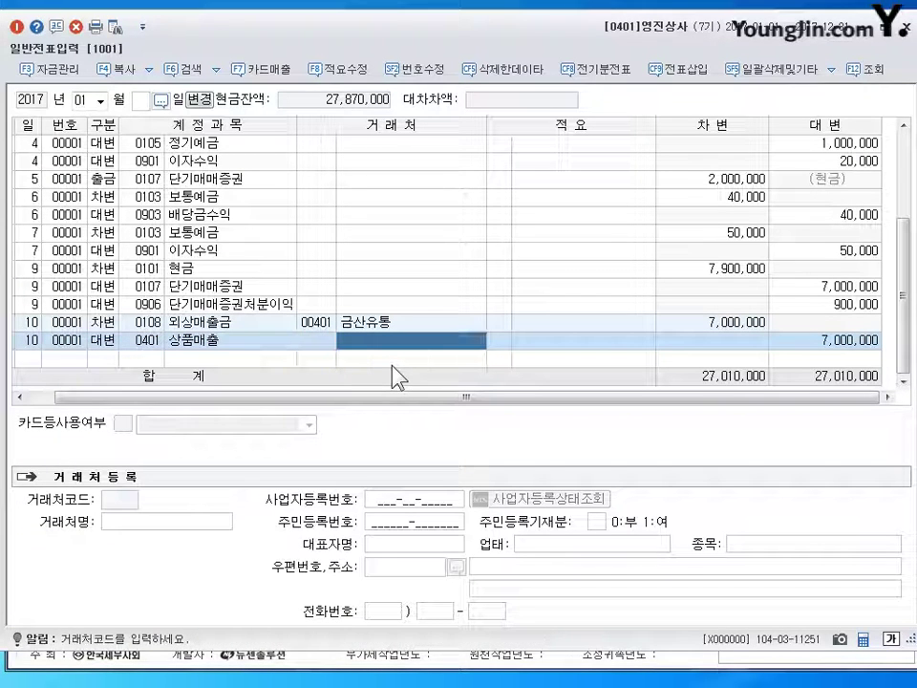
{"action": "key", "text": "Return"}
{"action": "left_click", "coordinate": [328, 343]}
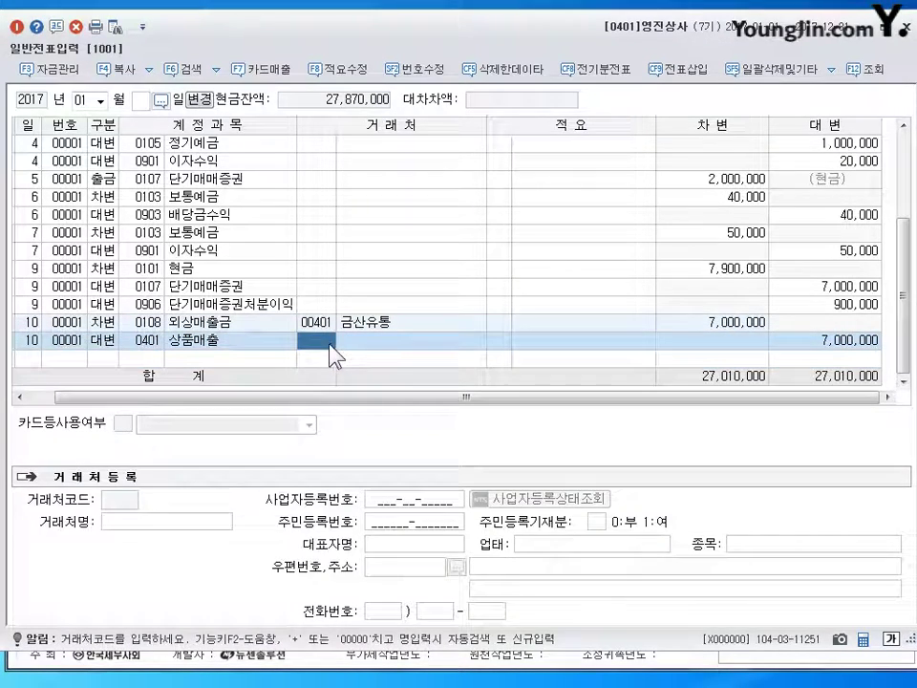
{"action": "key", "text": "Return"}
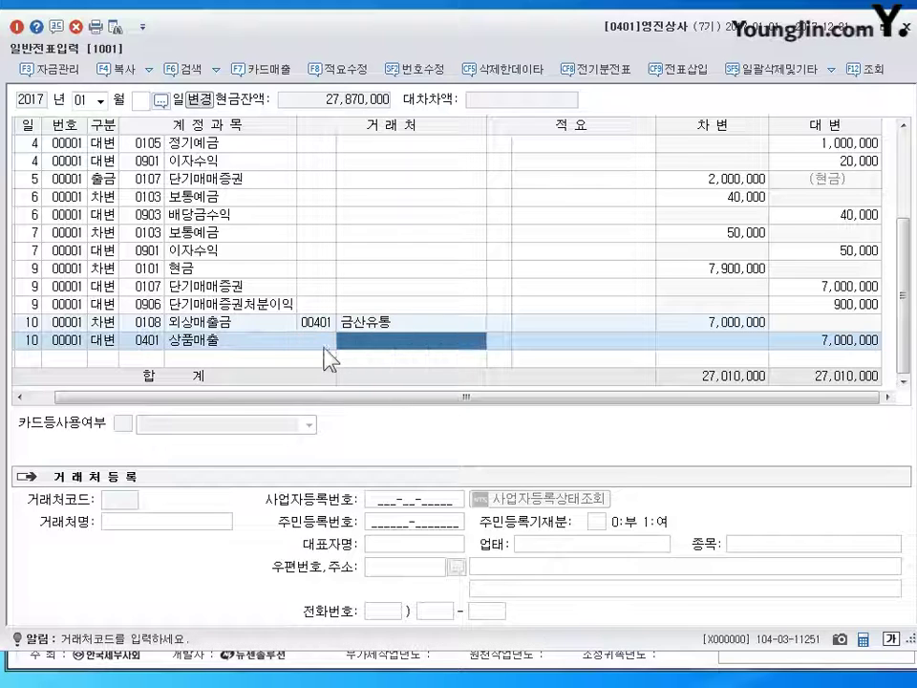
{"action": "left_click", "coordinate": [37, 359]}
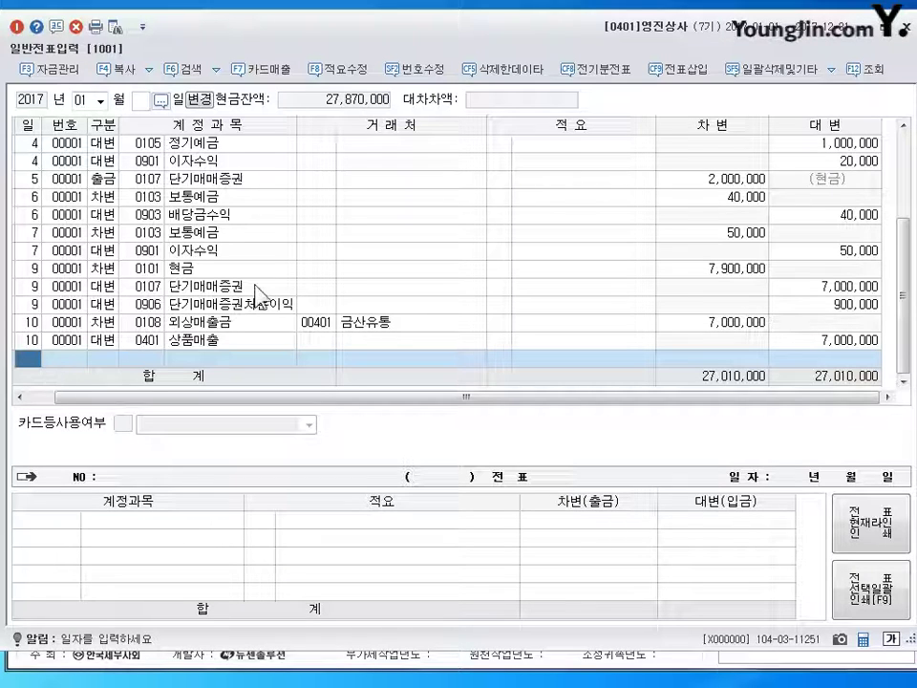
Minimize the journal, scroll the textbook to problem 11, and circle 보통 and 매출 in red
{"action": "left_click", "coordinate": [864, 28]}
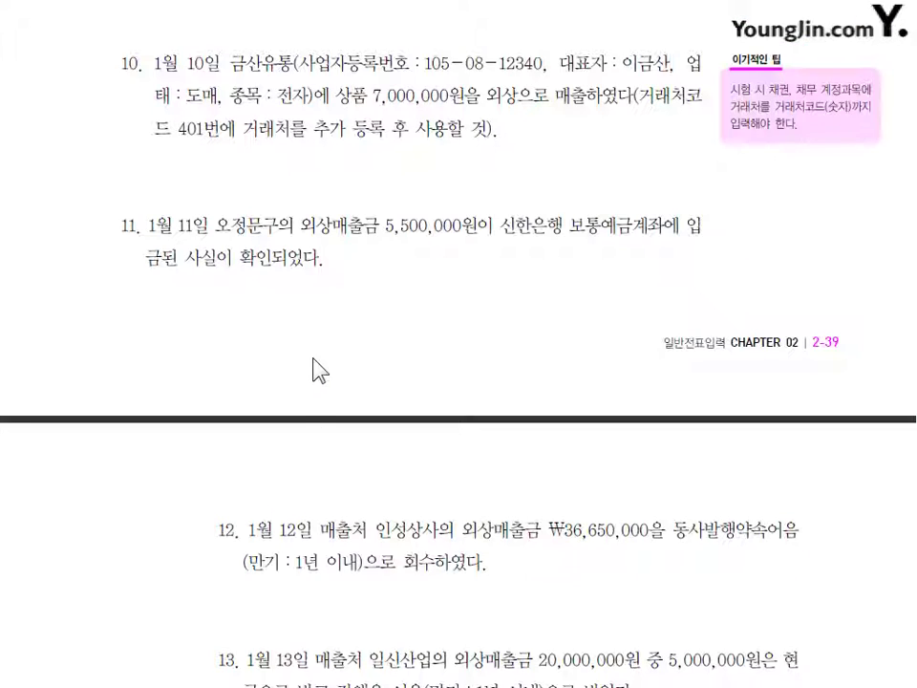
{"action": "scroll", "coordinate": [319, 370], "scroll_direction": "down", "scroll_amount": 1}
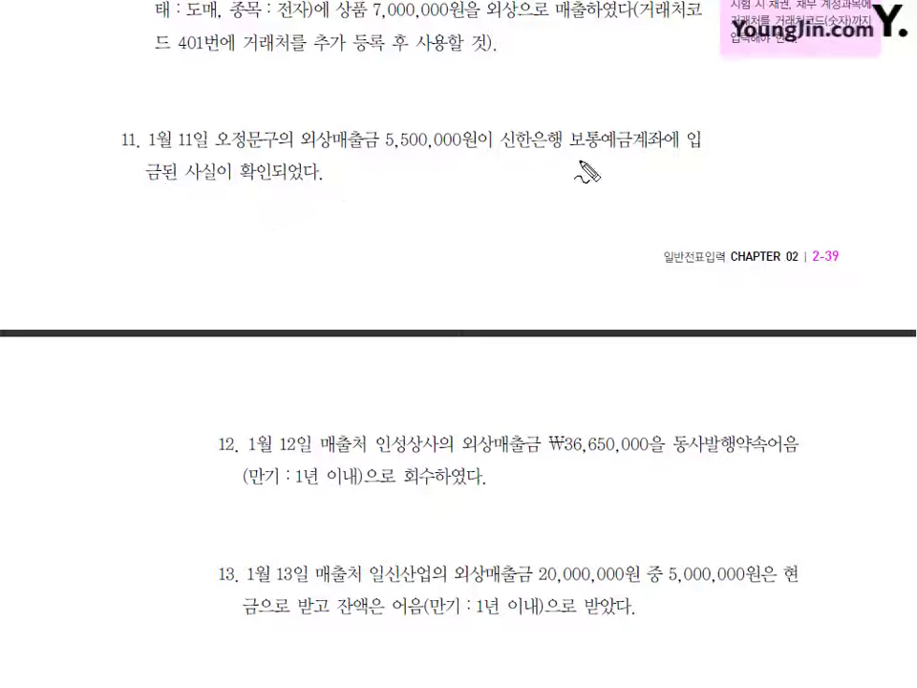
{"action": "left_click_drag", "start_coordinate": [579, 134], "coordinate": [599, 118]}
{"action": "left_click_drag", "start_coordinate": [342, 121], "coordinate": [346, 118]}
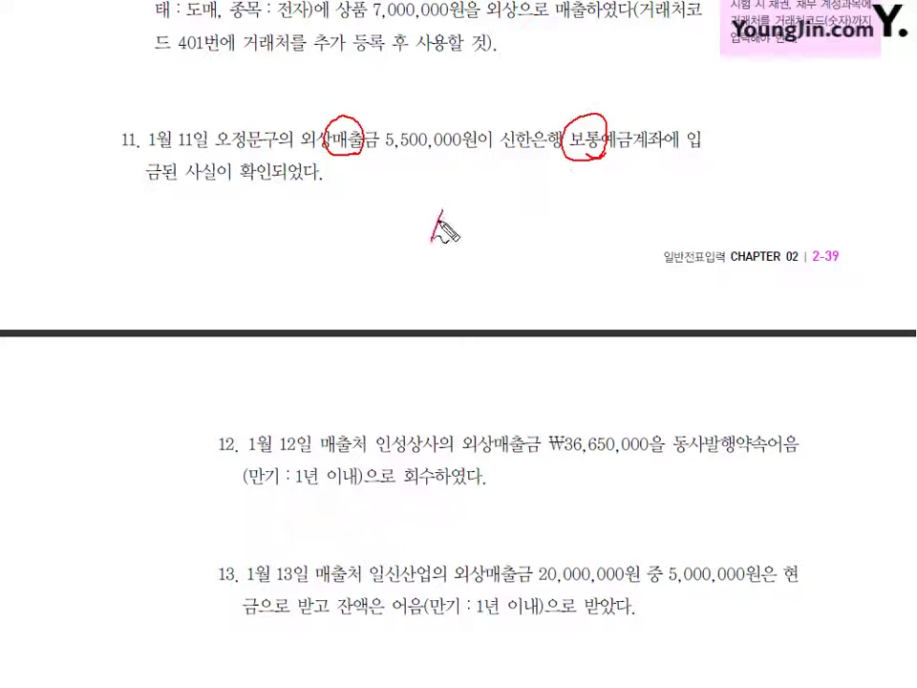
Draw a red mark and crossing arrows from 신한은행 below problem 11
{"action": "left_click_drag", "start_coordinate": [441, 211], "coordinate": [432, 239]}
{"action": "left_click_drag", "start_coordinate": [534, 146], "coordinate": [364, 219]}
{"action": "left_click", "coordinate": [371, 165]}
{"action": "left_click_drag", "start_coordinate": [393, 182], "coordinate": [489, 218]}
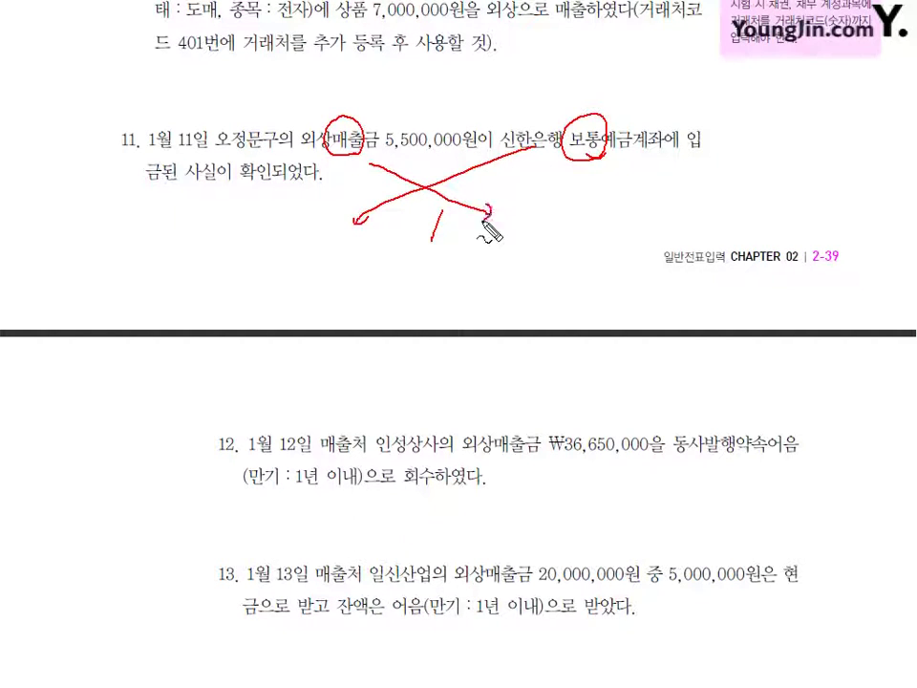